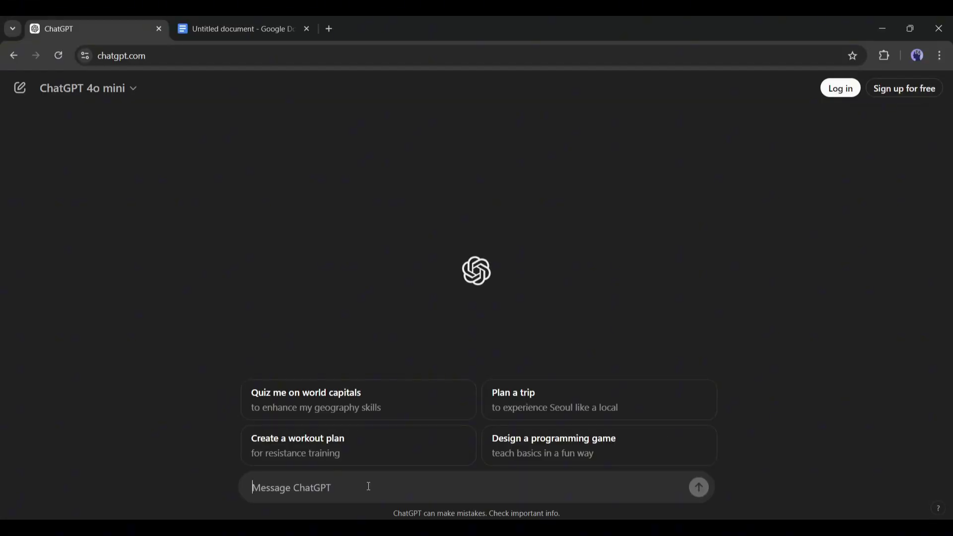
# Step: Send ChatGPT the request for the 'Lost and Found: An Adventure in the Woods' script
pyautogui.write('I want to make an animated storytelling  video. Can you write a script for me? The story theme should be like this-“A boy and his adventurous dog get lost in the woods while exploring. Together, they must rely on each other’s instincts and their strong bond to find their way back home.”  I will make the video with images and narration.')
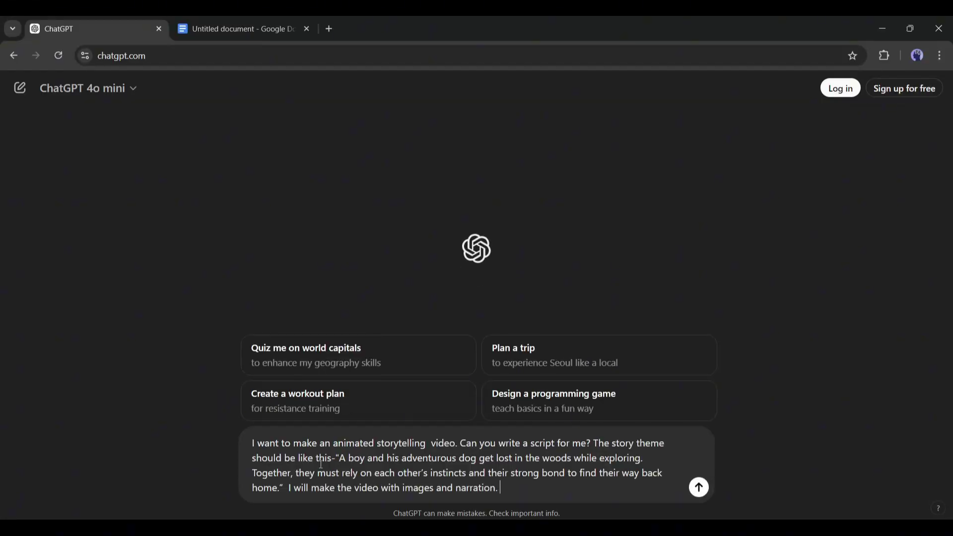
pyautogui.hotkey('ctrl', 'a')
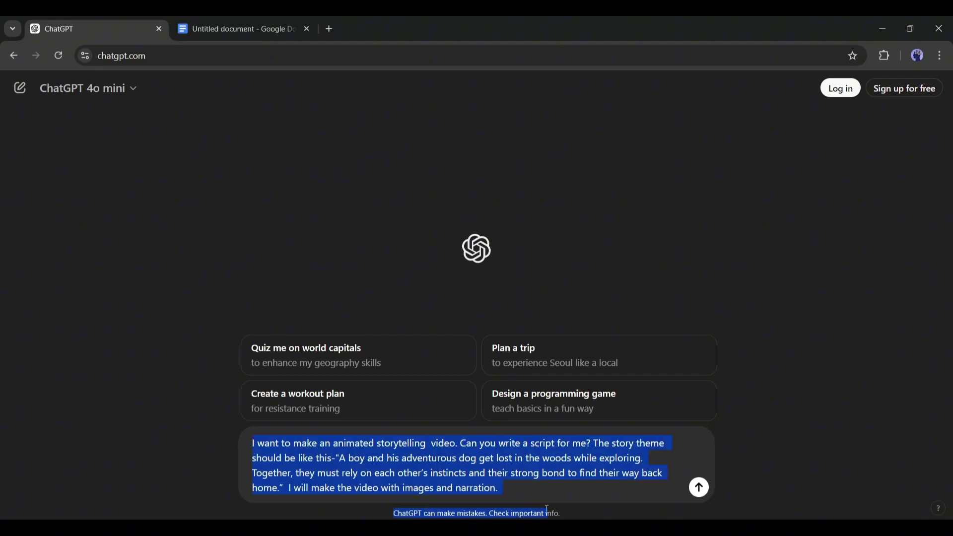
pyautogui.click(536, 499)
pyautogui.click(699, 487)
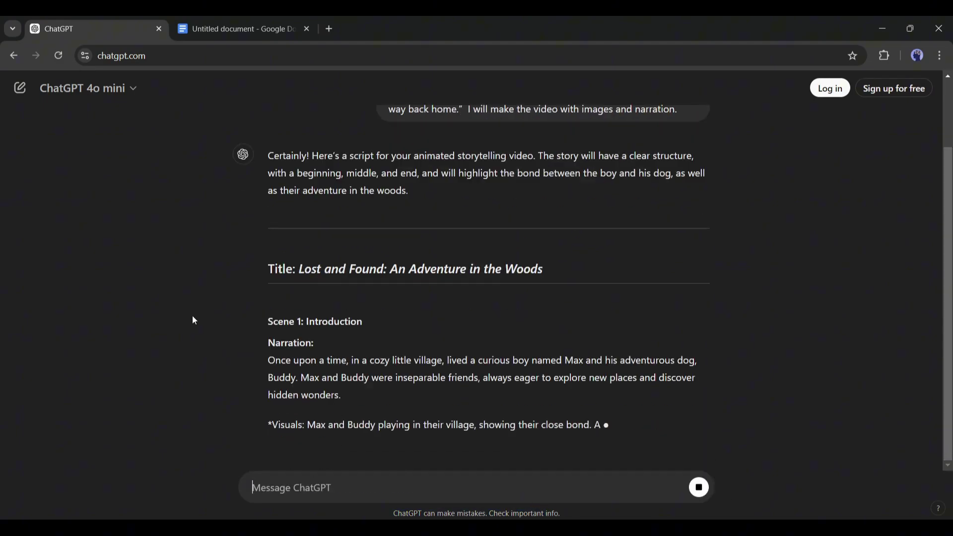
# Step: Read through the scene-by-scene reply, checking the Scene 1 narration and visuals
pyautogui.scroll(-4, 462, 301)
pyautogui.scroll(-5, 362, 234)
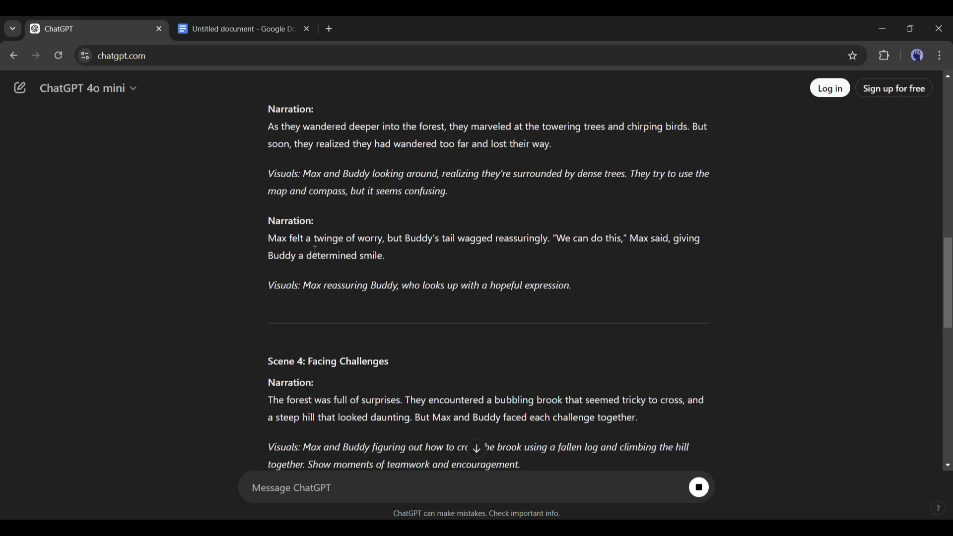
pyautogui.scroll(-5, 311, 258)
pyautogui.scroll(-6, 364, 348)
pyautogui.scroll(15, 364, 348)
pyautogui.scroll(10, 347, 334)
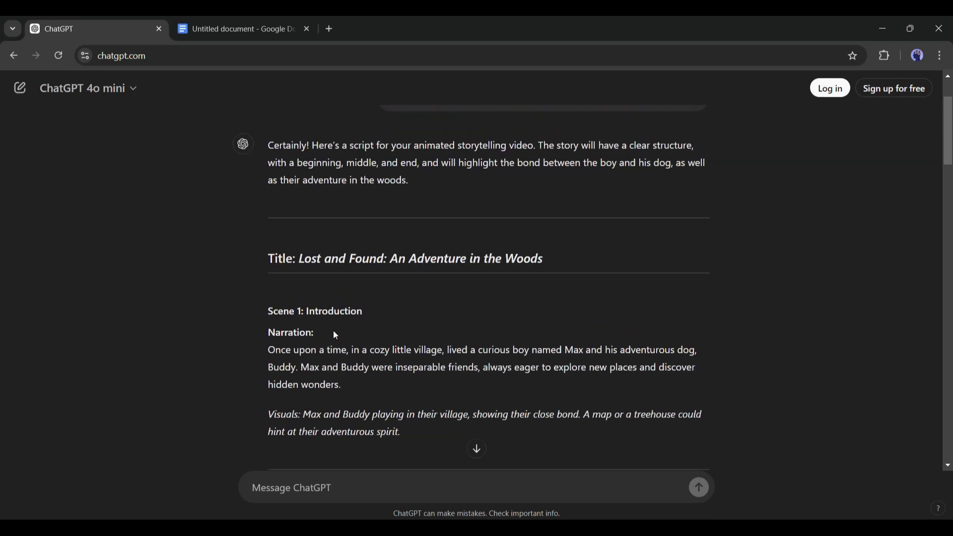
pyautogui.scroll(-3, 335, 332)
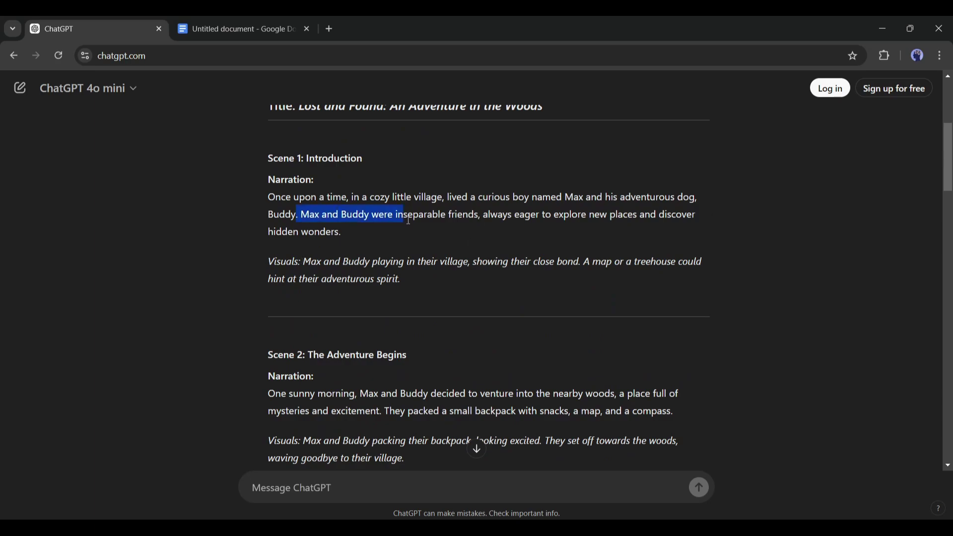
pyautogui.moveTo(408, 220); pyautogui.dragTo(399, 233)
pyautogui.click(398, 233)
pyautogui.moveTo(303, 263); pyautogui.dragTo(493, 286)
pyautogui.hotkey('ctrl', 'c')
pyautogui.click(358, 274)
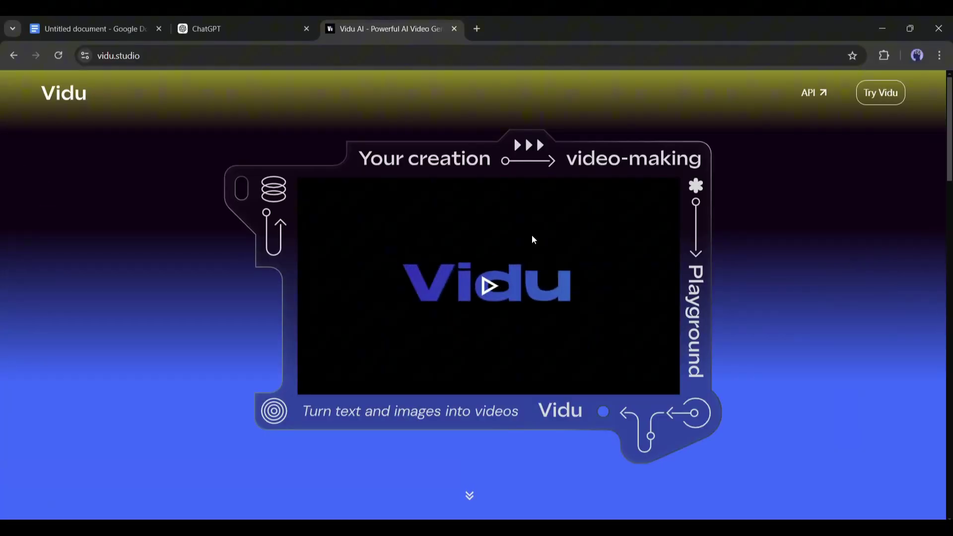
# Step: Sign in to Vidu with Google and open the Text to Video creator
pyautogui.click(897, 98)
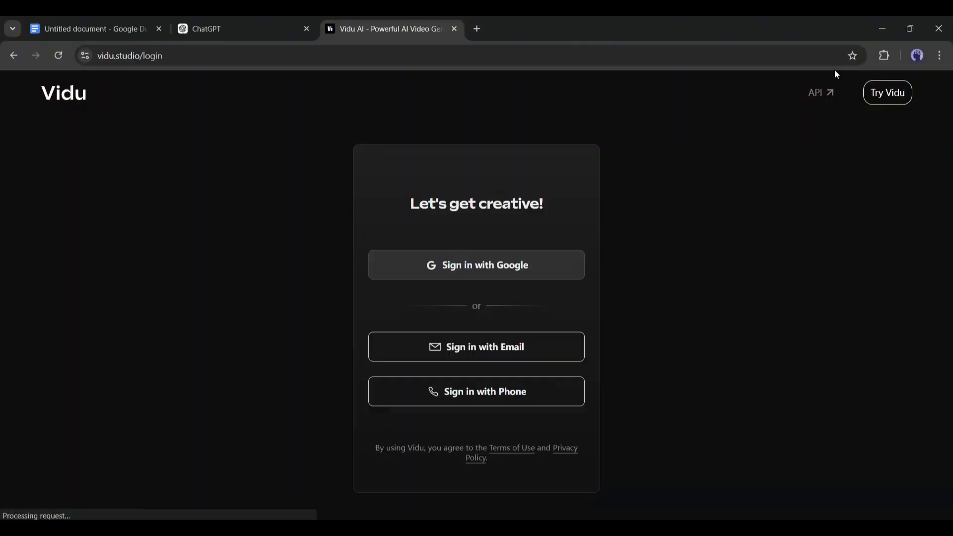
pyautogui.click(520, 254)
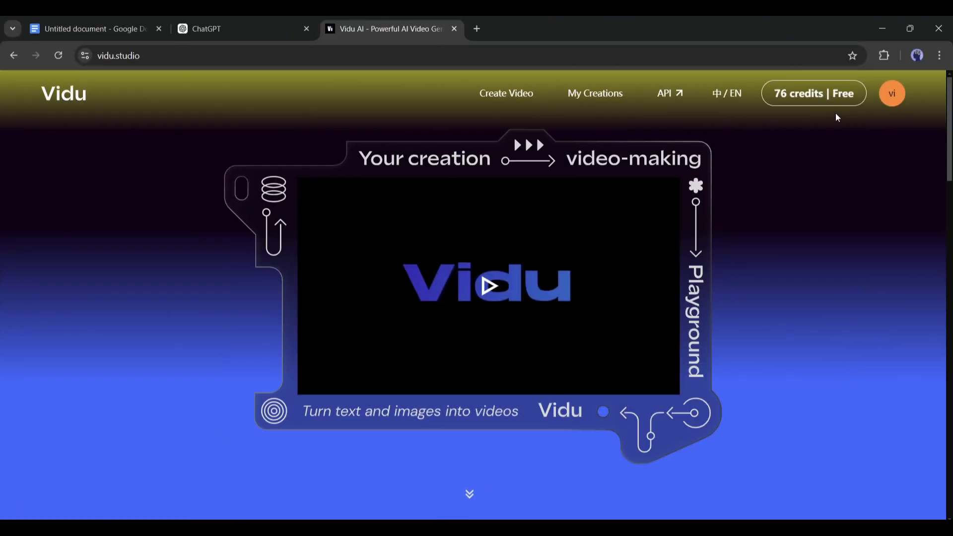
pyautogui.click(494, 99)
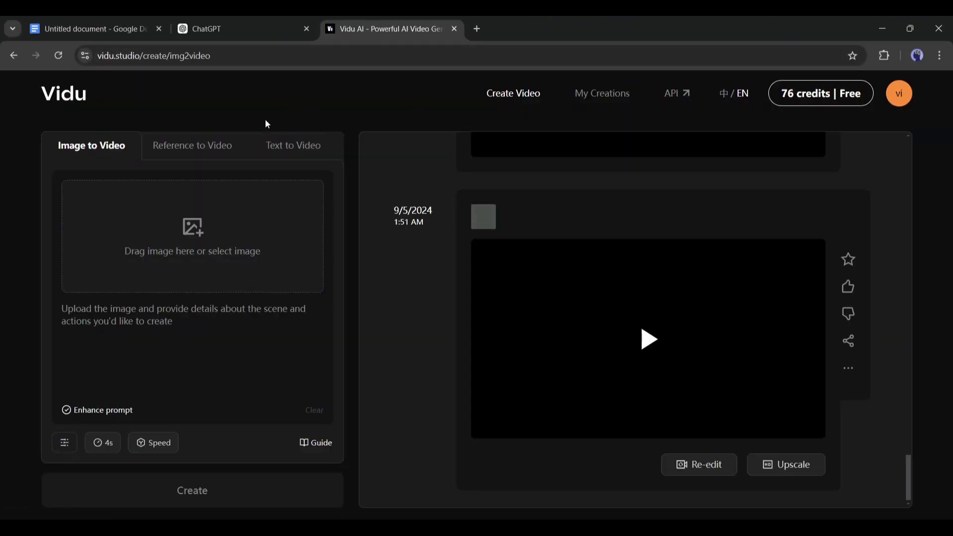
pyautogui.click(267, 155)
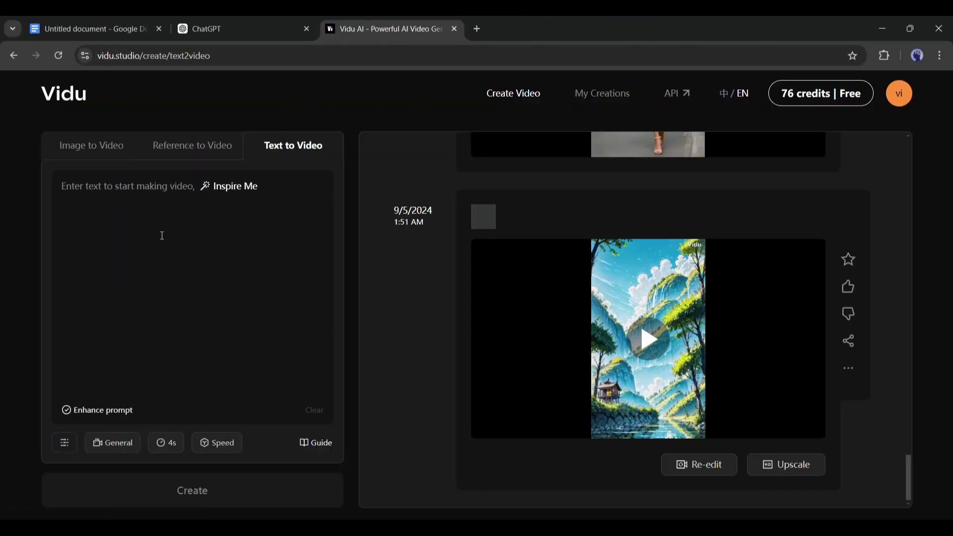
# Step: Copy the Scene 1 visuals description from the ChatGPT script for the Vidu prompt
pyautogui.click(279, 21)
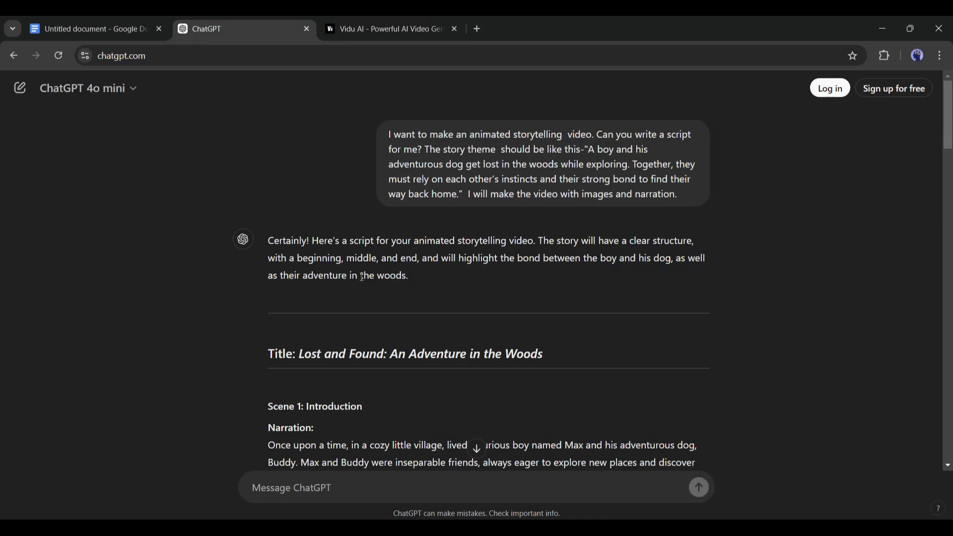
pyautogui.scroll(-4, 352, 307)
pyautogui.moveTo(303, 324); pyautogui.dragTo(385, 342)
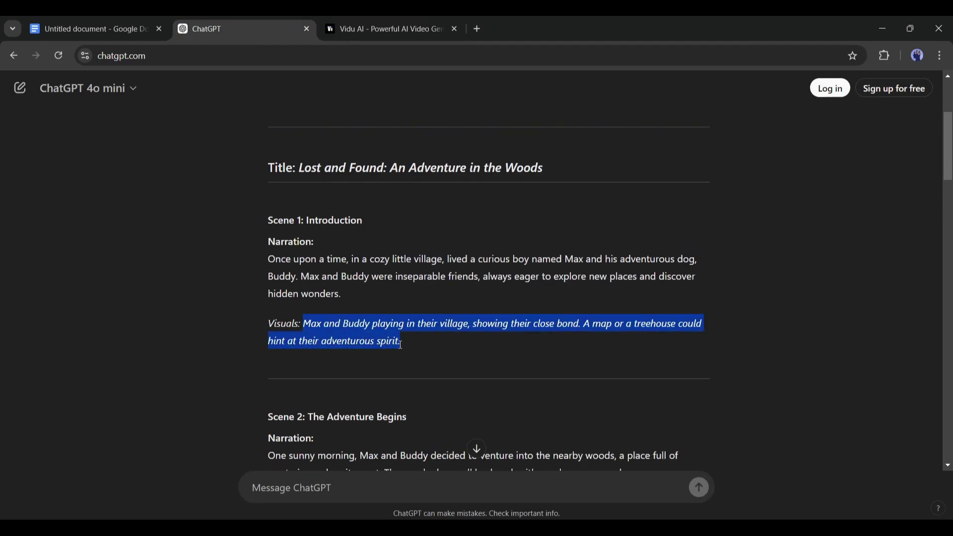
pyautogui.click(387, 28)
# Step: Paste the Scene 1 prompt, choose Animation style, and keep 4 seconds after declining the 8-second upgrade
pyautogui.click(204, 296)
pyautogui.hotkey('ctrl', 'v')
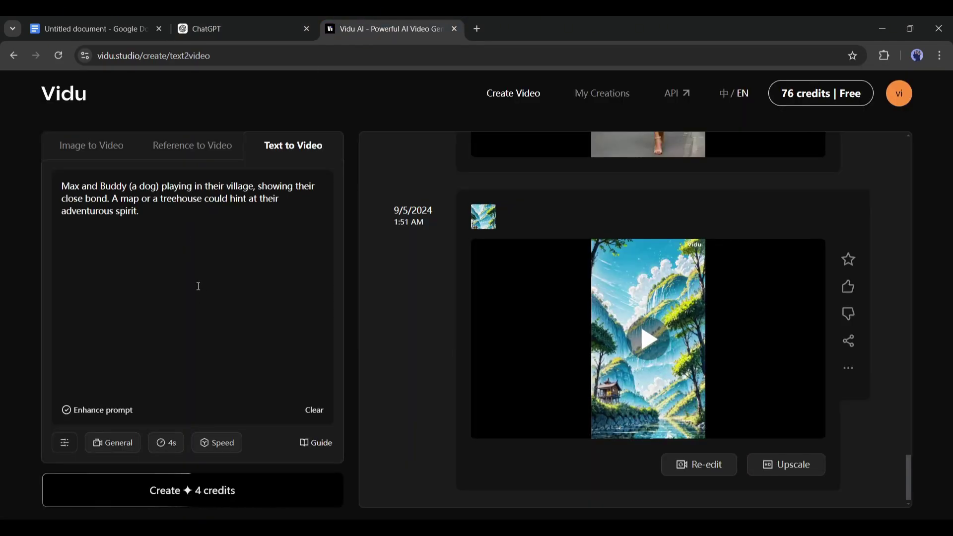
pyautogui.click(103, 446)
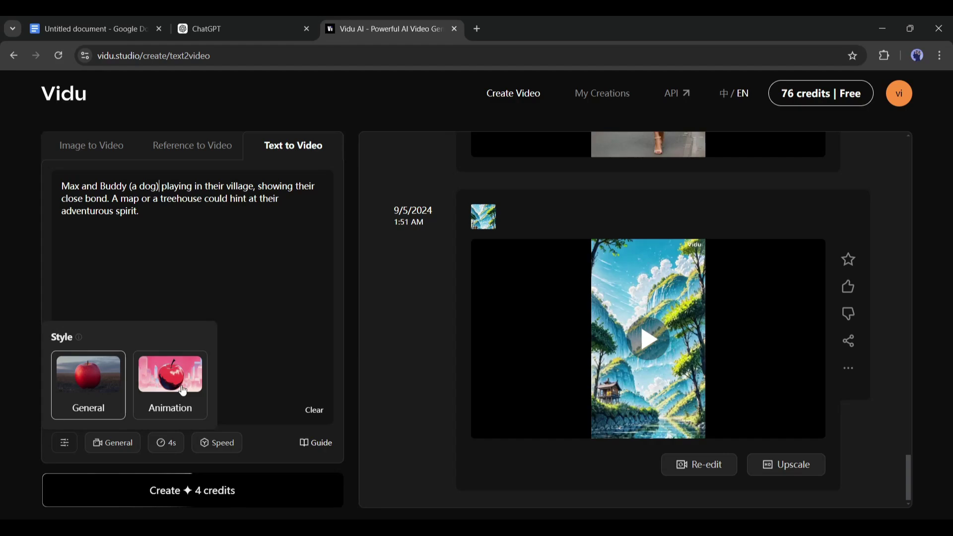
pyautogui.click(181, 388)
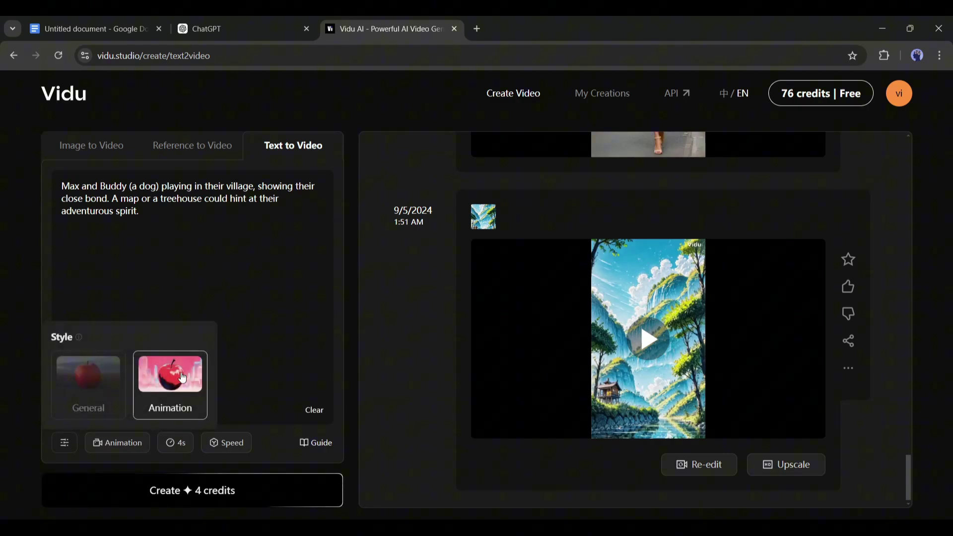
pyautogui.click(174, 446)
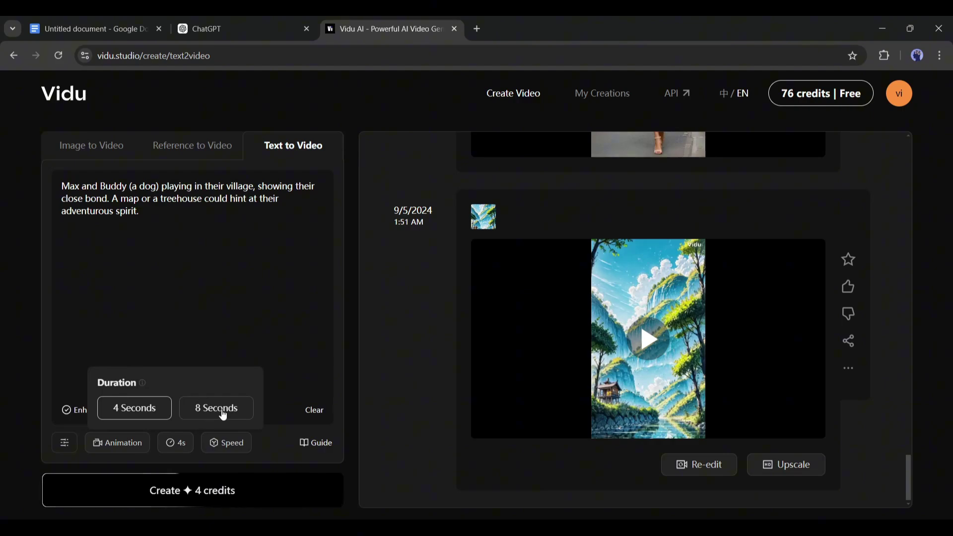
pyautogui.click(215, 411)
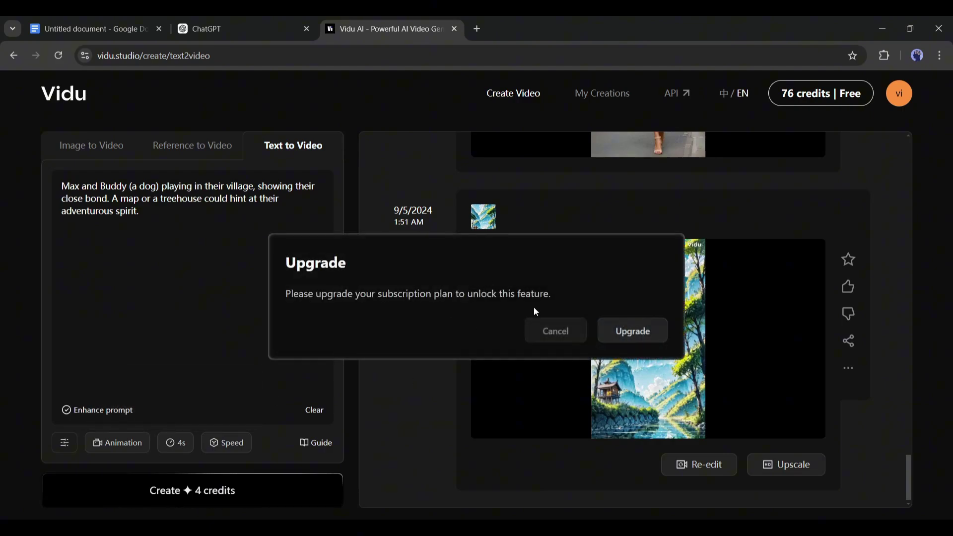
pyautogui.click(549, 336)
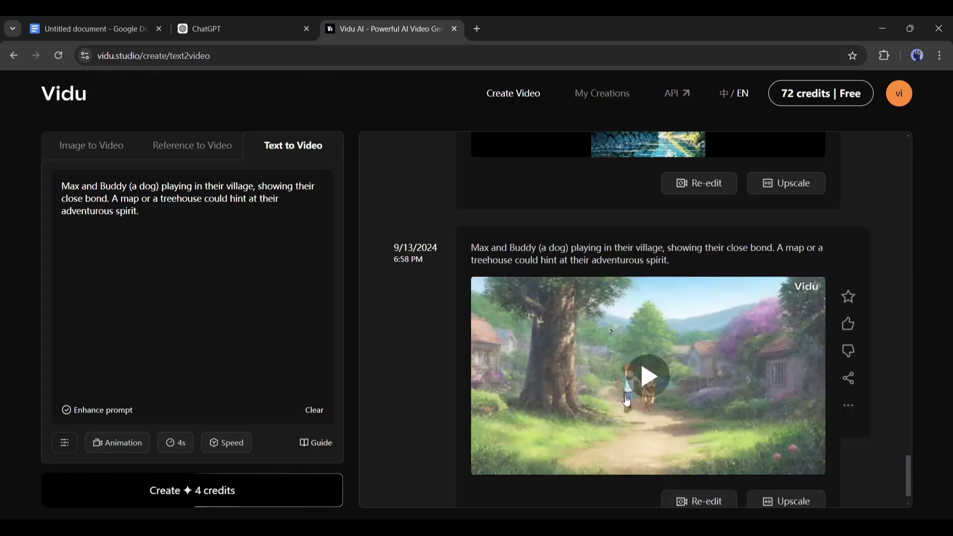
# Step: Play back the generated clip of Max and Buddy walking through the village
pyautogui.click(642, 383)
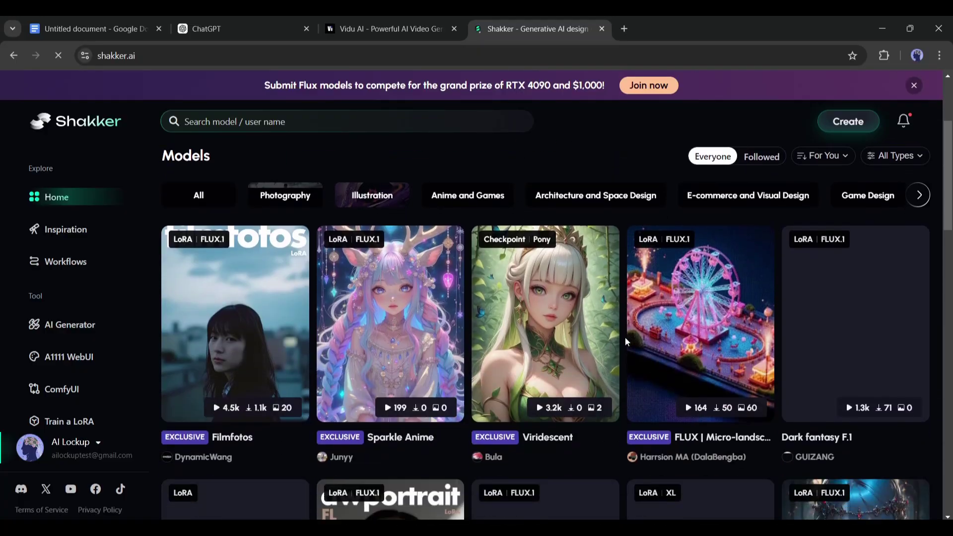
# Step: Ask ChatGPT for detailed per-scene image prompts with character descriptions
pyautogui.scroll(-4, 624, 338)
pyautogui.scroll(7, 629, 347)
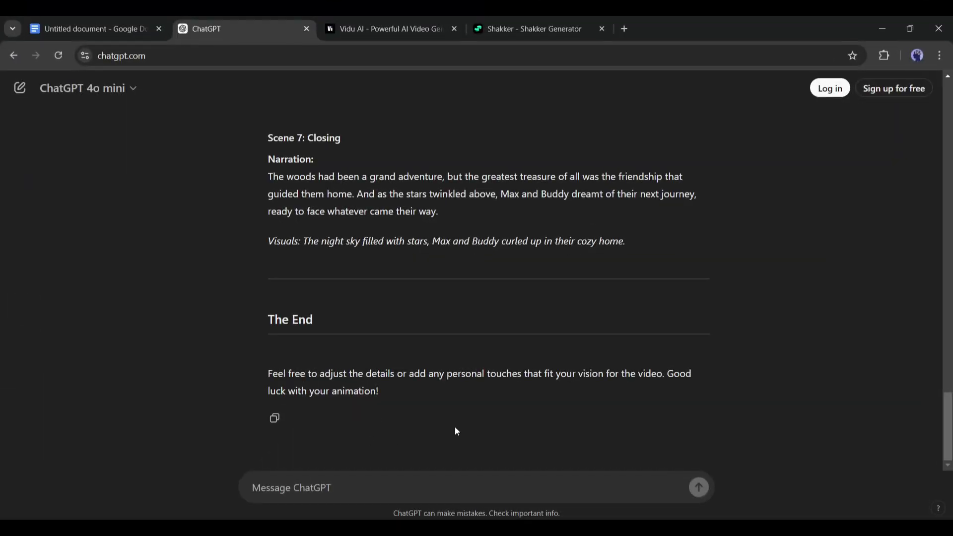
pyautogui.click(350, 484)
pyautogui.write('I will create images first with all the scenes. I want you to Create Image Generation prompt for every scene. Please Mention Character description from every character in every prompt. For example: A young boy, Ethan (a 15 years old Boy, Blonde Hair, Black t-shirt, Jeans) , rummages through a pile of old books and toys, accompanied by his curious dog, Buddy ( A Rottweiler dog) .')
pyautogui.press('Return')
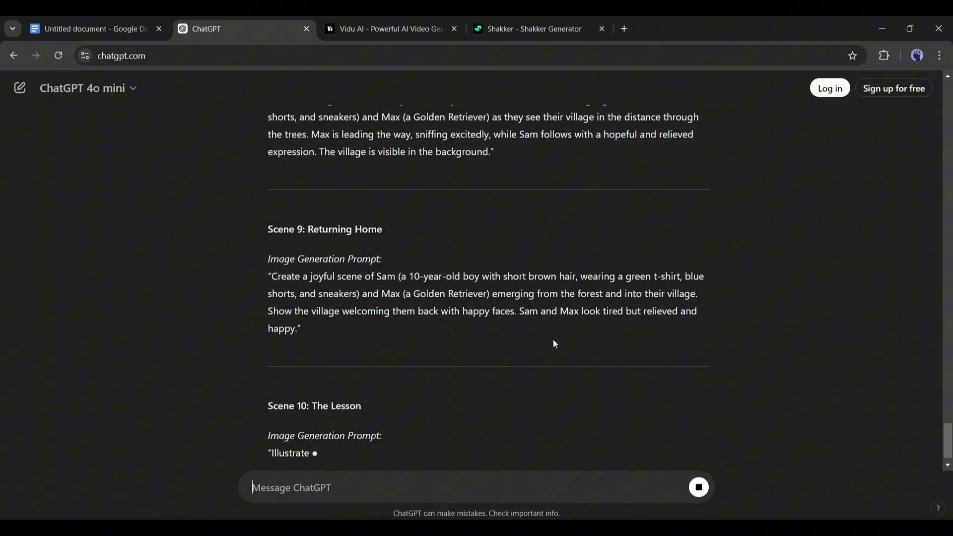
# Step: Review the generated prompts, then browse the Shakker Blender Flux checkpoint page
pyautogui.scroll(15, 573, 324)
pyautogui.scroll(10, 496, 337)
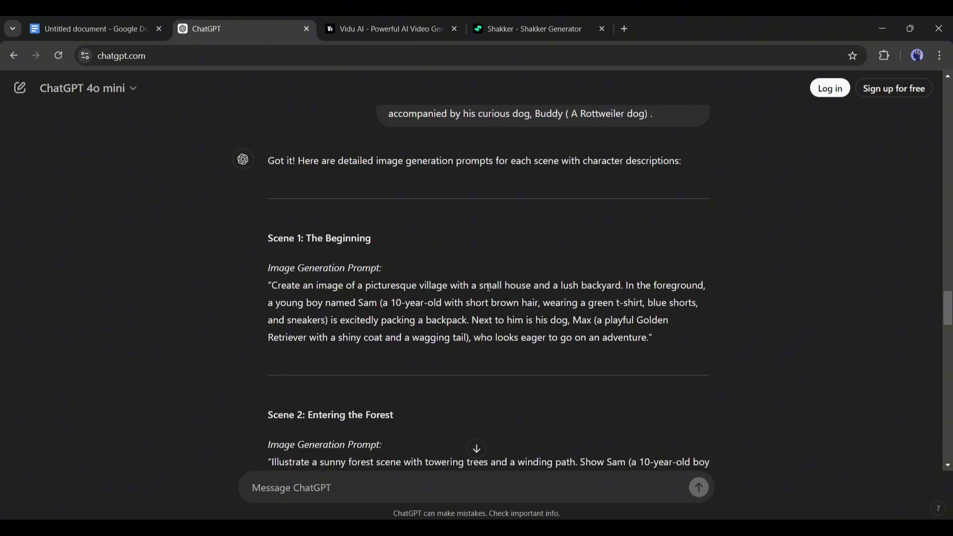
pyautogui.hotkey('ctrl', '4')
pyautogui.scroll(-5, 728, 386)
pyautogui.scroll(-5, 670, 396)
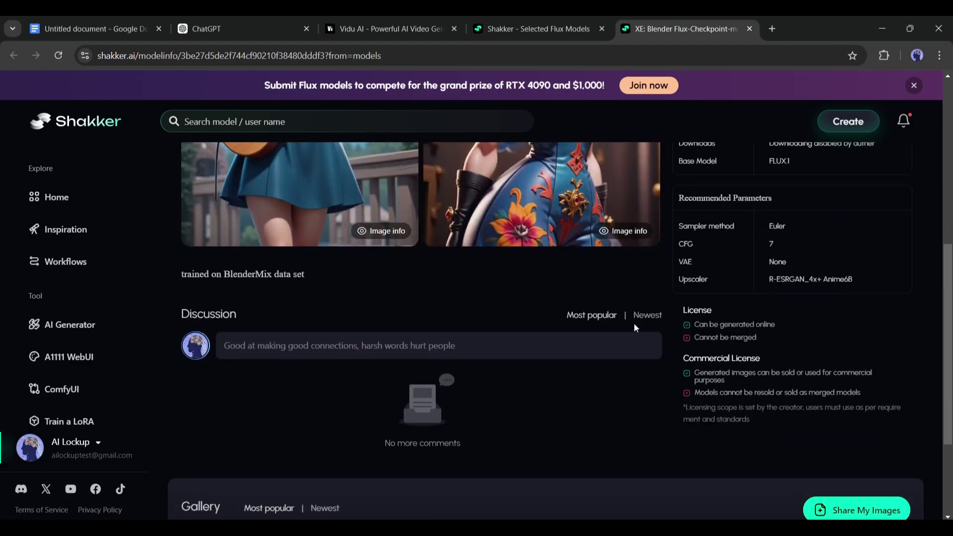
pyautogui.scroll(6, 634, 328)
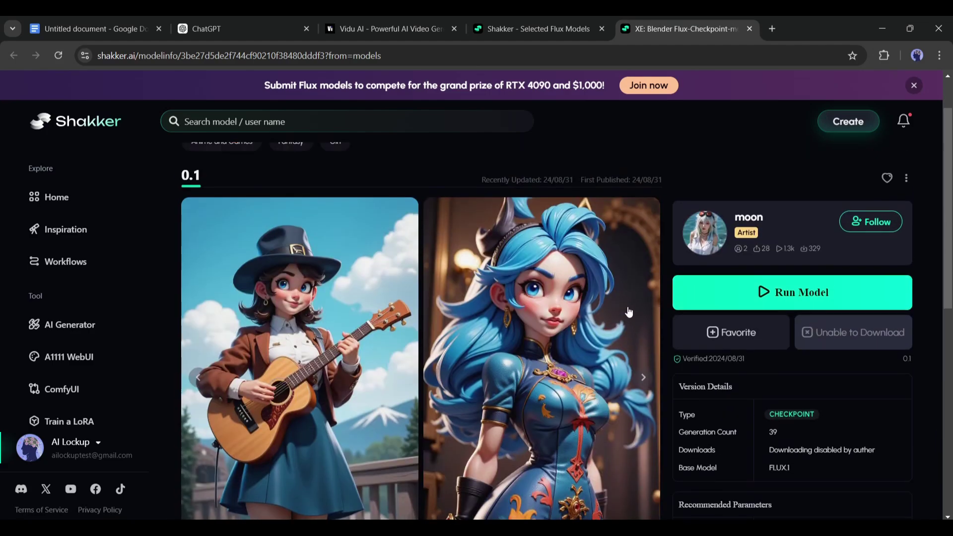
pyautogui.click(767, 297)
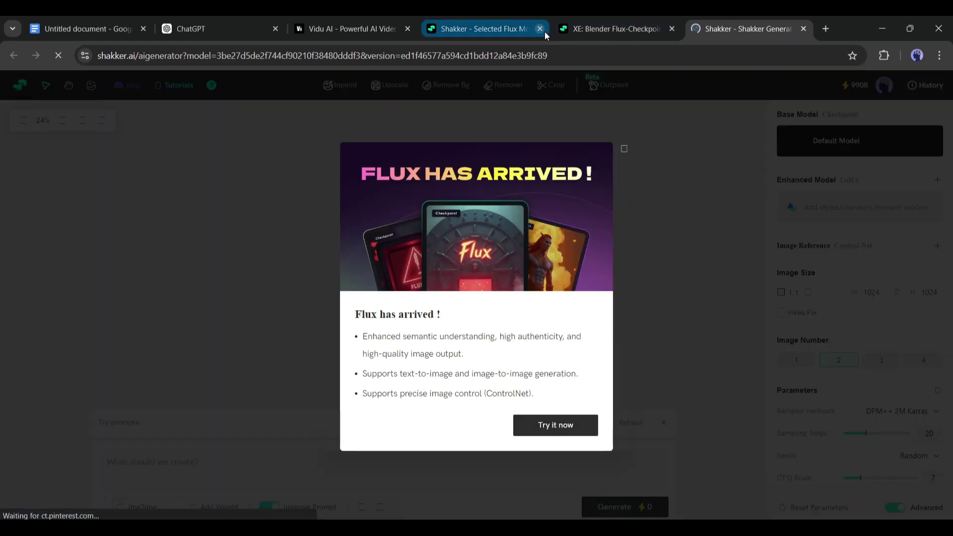
pyautogui.click(562, 436)
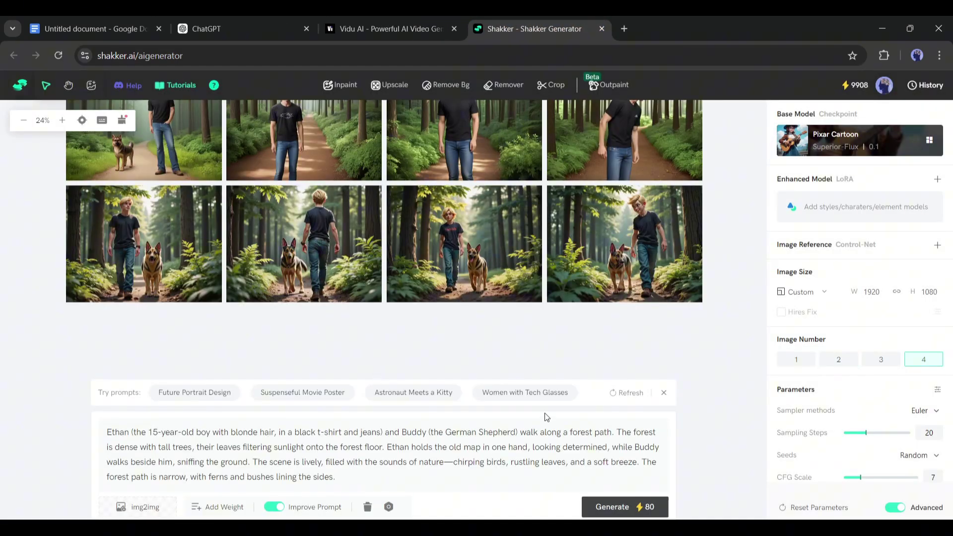
pyautogui.moveTo(303, 242)
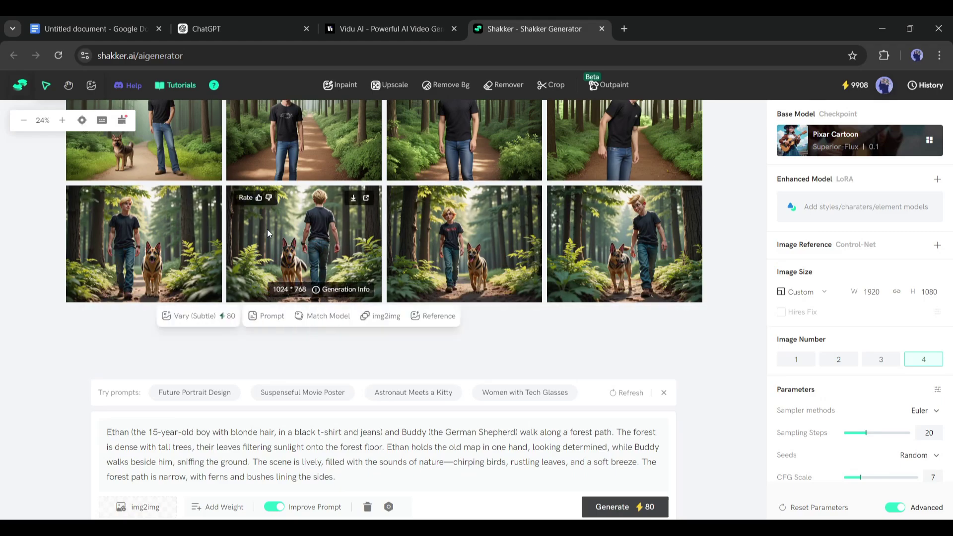
pyautogui.scroll(3, 682, 270)
pyautogui.scroll(3, 681, 268)
pyautogui.scroll(3, 673, 252)
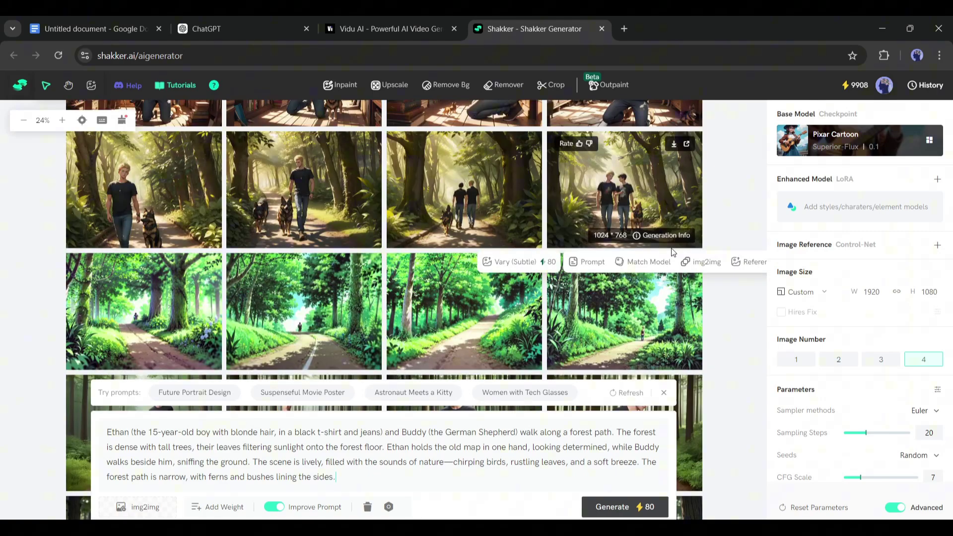
# Step: Replace the Shakker prompt with the Scene 1 image prompt copied from ChatGPT
pyautogui.scroll(3, 673, 252)
pyautogui.click(238, 28)
pyautogui.moveTo(271, 285); pyautogui.dragTo(481, 337)
pyautogui.hotkey('ctrl', 'c')
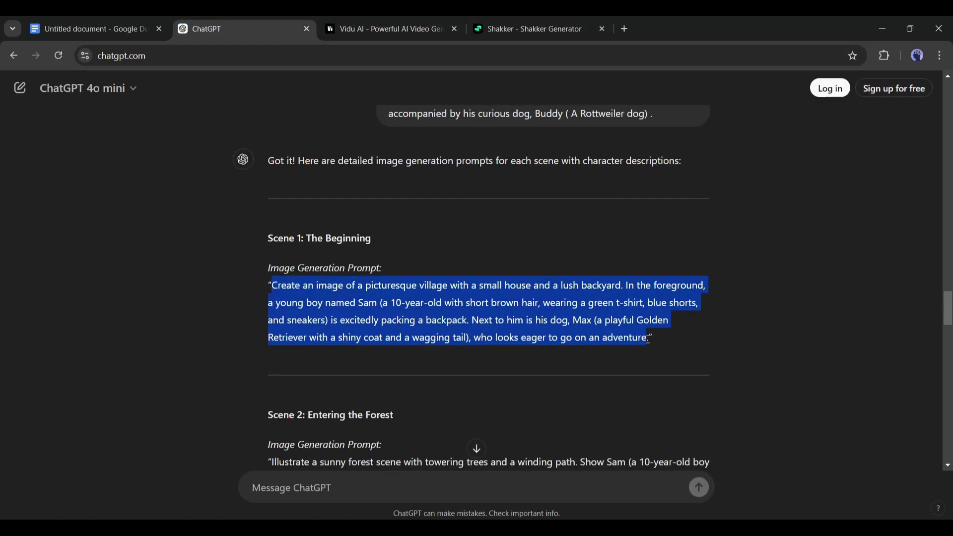
pyautogui.rightClick(571, 291)
pyautogui.click(583, 302)
pyautogui.click(528, 29)
pyautogui.click(281, 441)
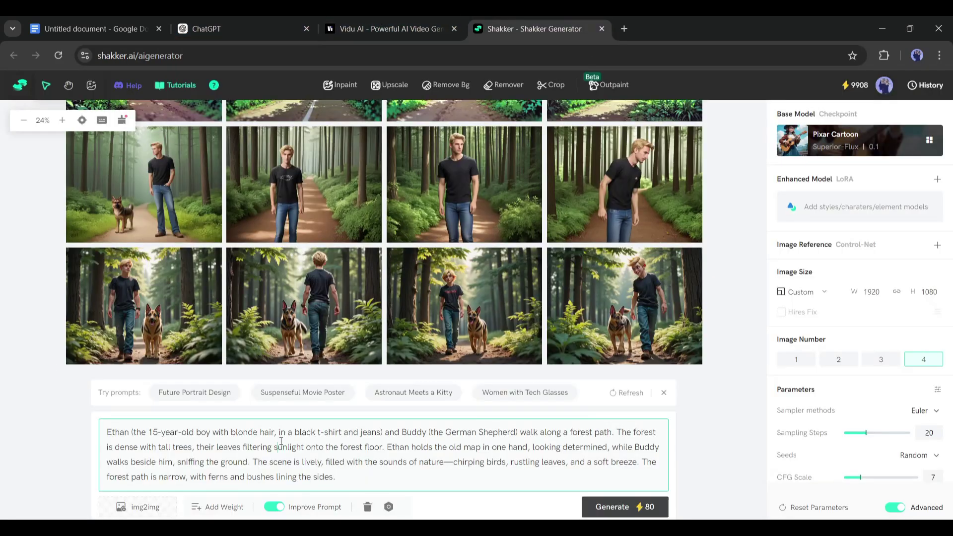
pyautogui.hotkey('ctrl', 'a')
pyautogui.hotkey('ctrl', 'v')
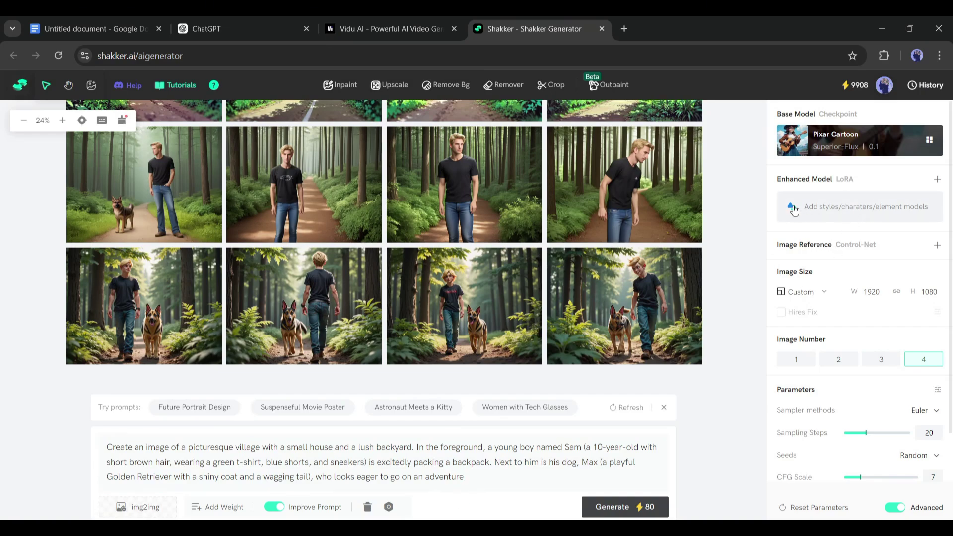
# Step: Look through the LoRA style models and image size presets, leaving them unchanged
pyautogui.click(840, 207)
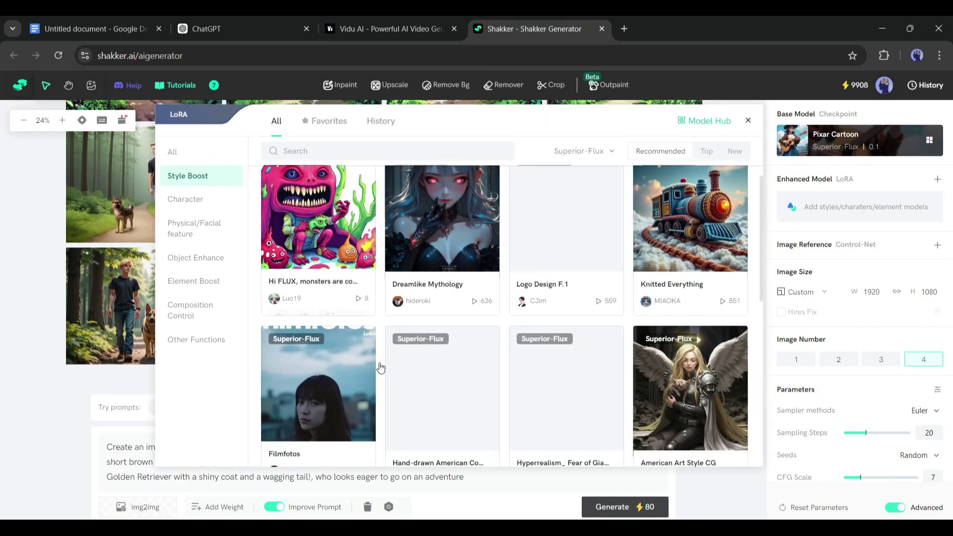
pyautogui.scroll(-3, 378, 366)
pyautogui.scroll(3, 760, 272)
pyautogui.click(749, 121)
pyautogui.scroll(-1, 853, 242)
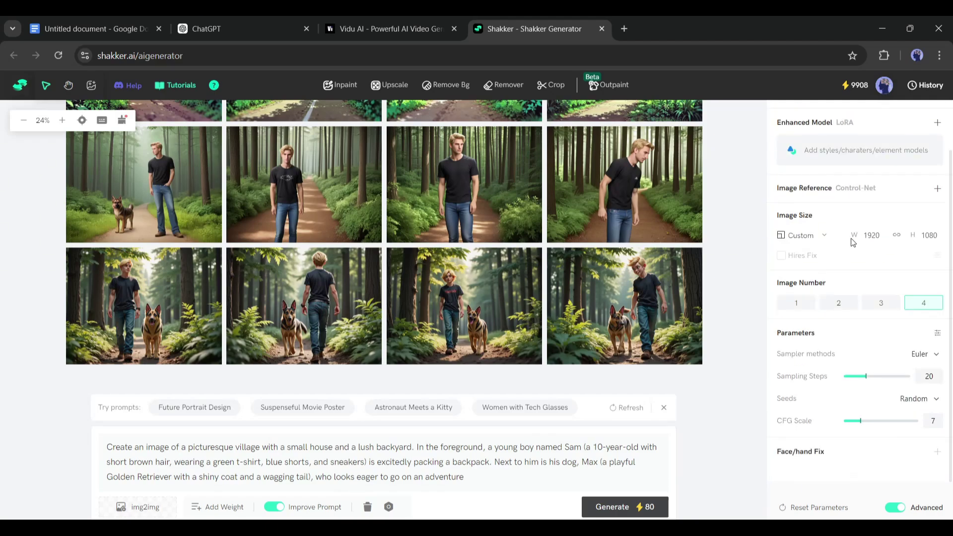
pyautogui.click(877, 257)
# Step: Generate four cartoon images of Sam packing beside his Golden Retriever
pyautogui.click(636, 512)
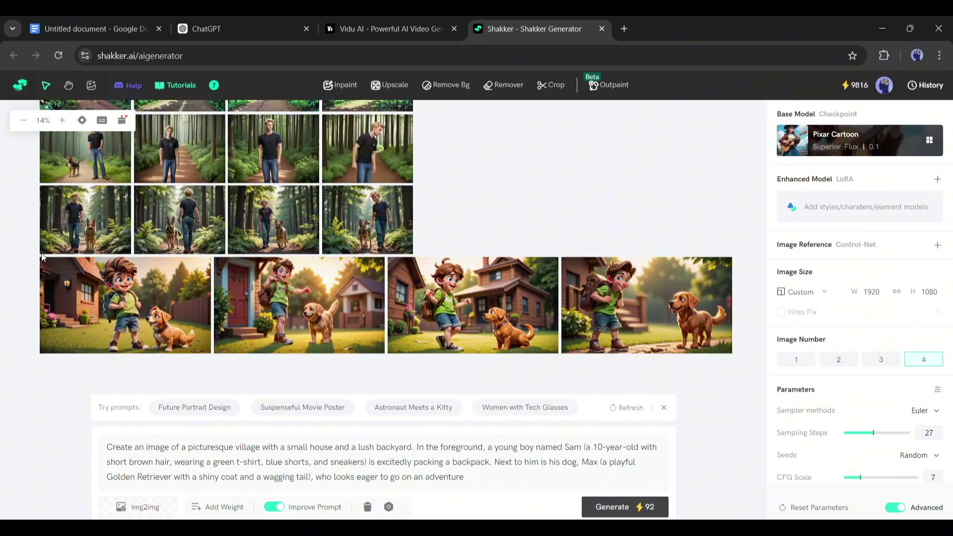
pyautogui.scroll(5, 144, 309)
pyautogui.scroll(-3, 389, 282)
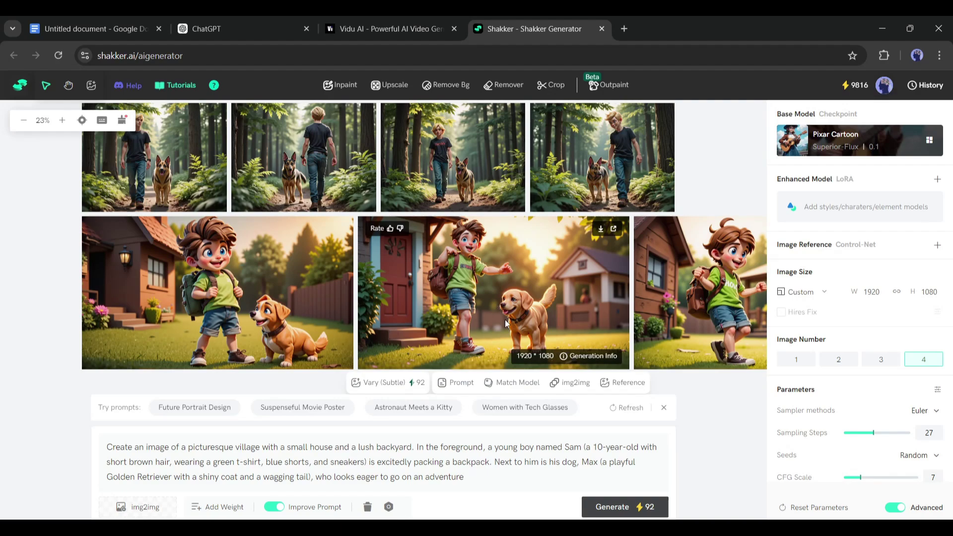
pyautogui.moveTo(416, 402)
pyautogui.mouseDown()
pyautogui.moveTo(243, 382)
pyautogui.moveTo(640, 392)
pyautogui.moveTo(527, 388)
pyautogui.mouseUp()
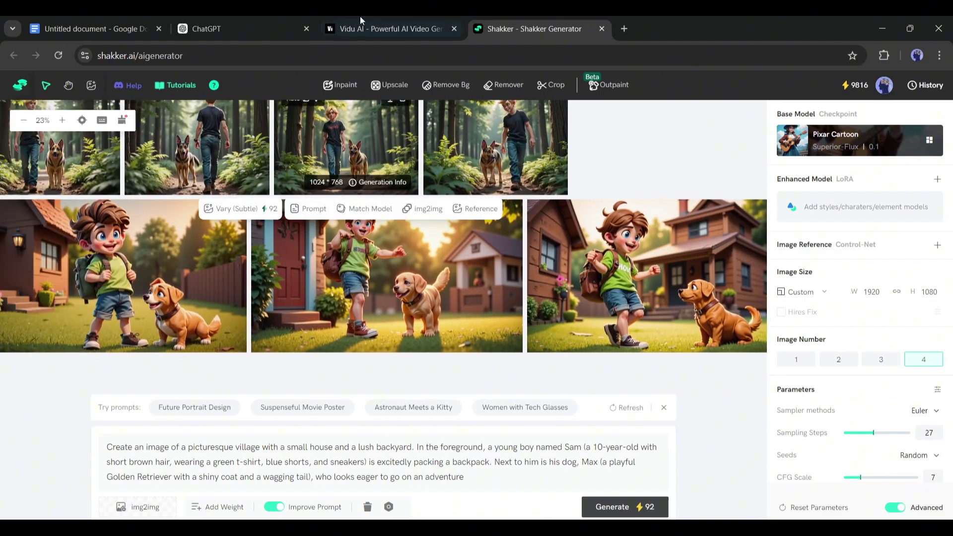
# Step: Swap in the Scene 2 forest prompt and start generating its images
pyautogui.click(238, 29)
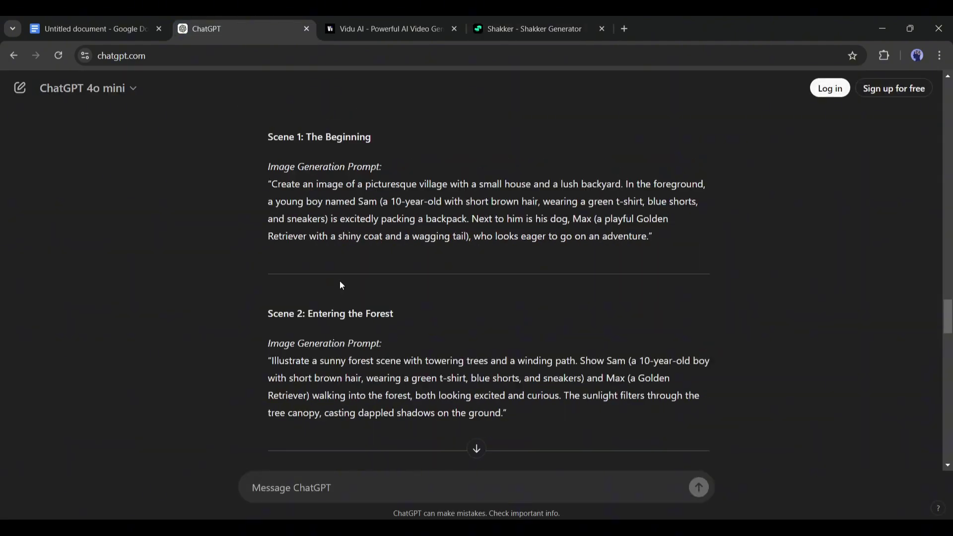
pyautogui.scroll(-2, 476, 273)
pyautogui.tripleClick(347, 293)
pyautogui.hotkey('ctrl', 'c')
pyautogui.rightClick(453, 276)
pyautogui.click(498, 285)
pyautogui.click(534, 28)
pyautogui.hotkey('ctrl', 'a')
pyautogui.hotkey('ctrl', 'v')
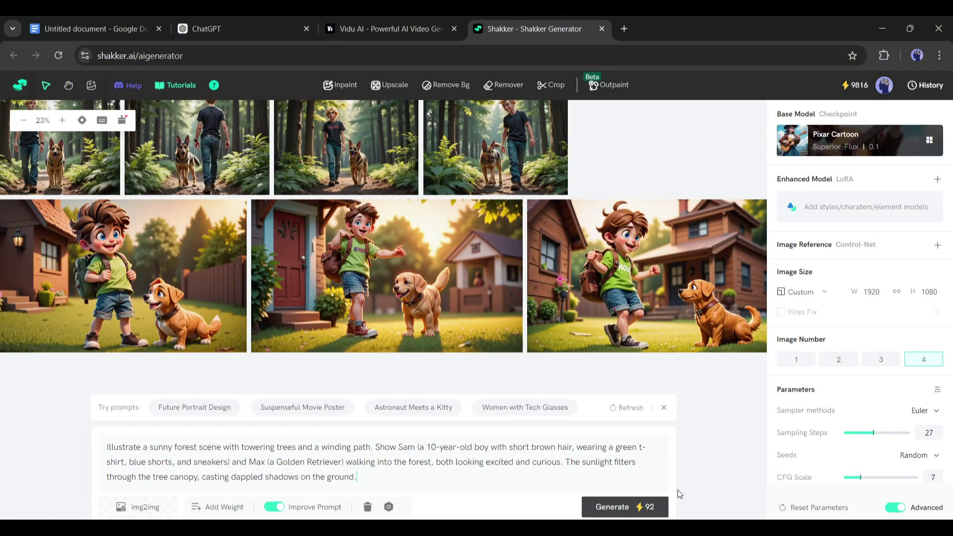
pyautogui.click(624, 507)
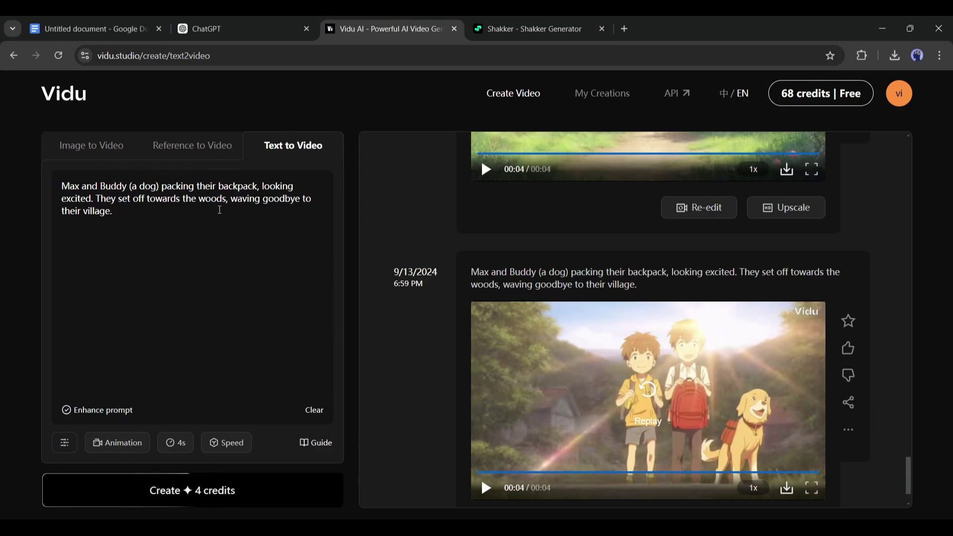
# Step: Upload the cartoon village image of Sam and his dog to Vidu's Image to Video
pyautogui.click(102, 157)
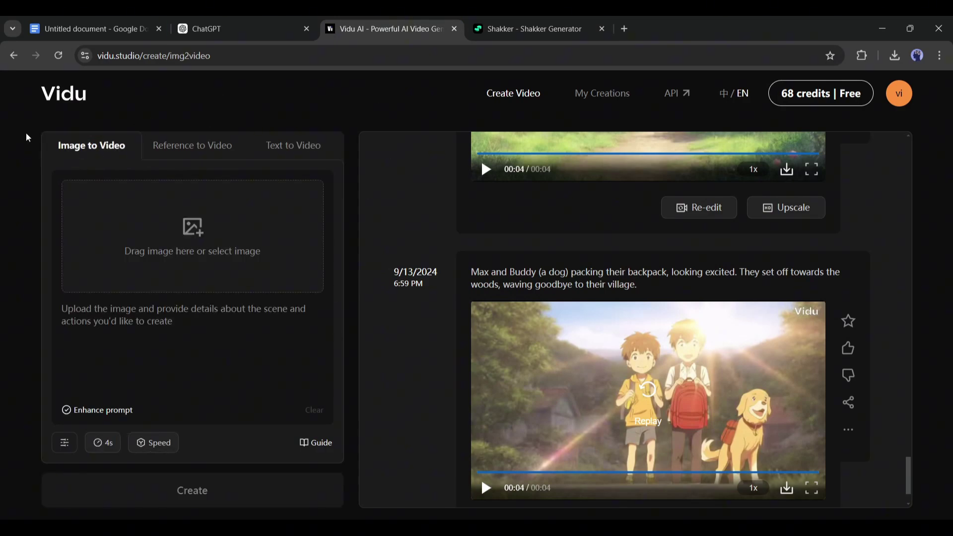
pyautogui.click(147, 241)
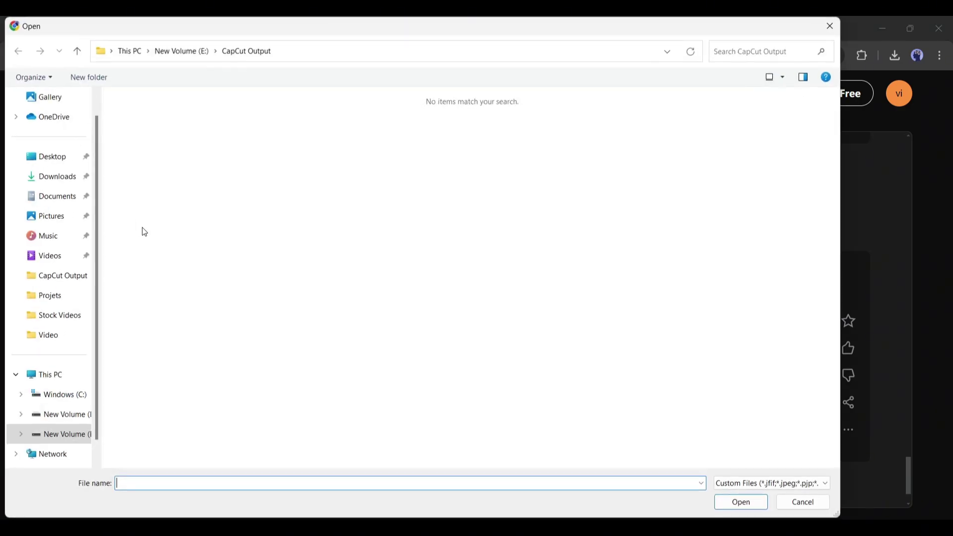
pyautogui.doubleClick(126, 112)
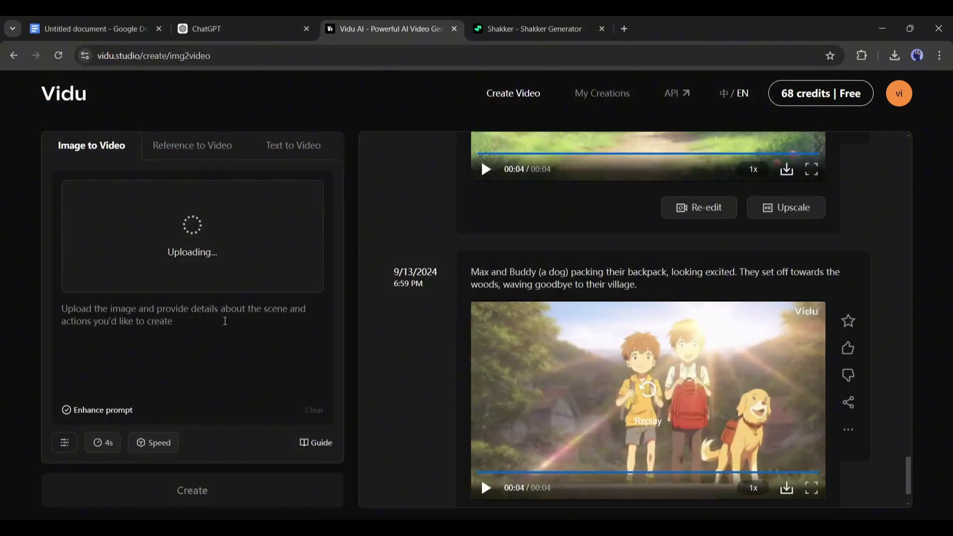
# Step: Paste the Scene 1 village description into the video prompt field
pyautogui.click(225, 321)
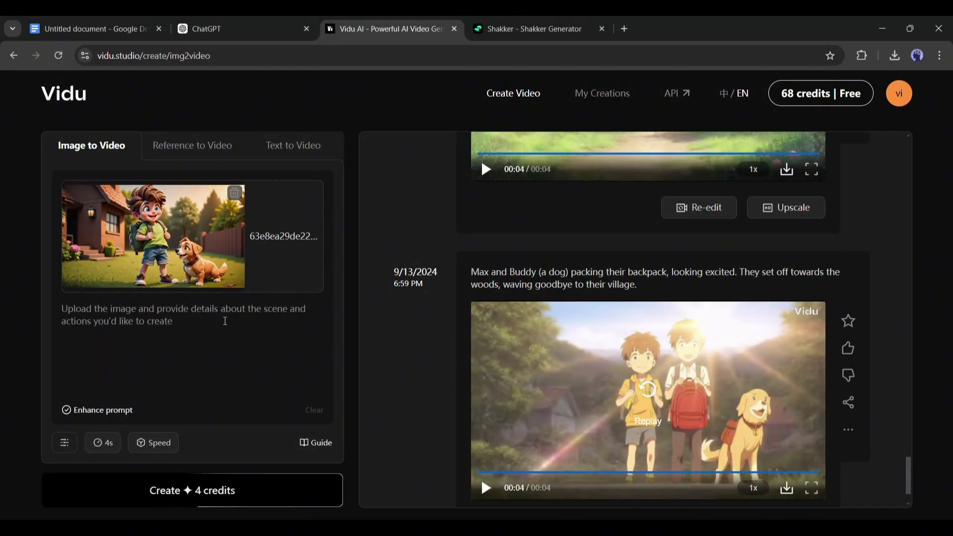
pyautogui.hotkey('ctrl', 'shift', 'Tab')
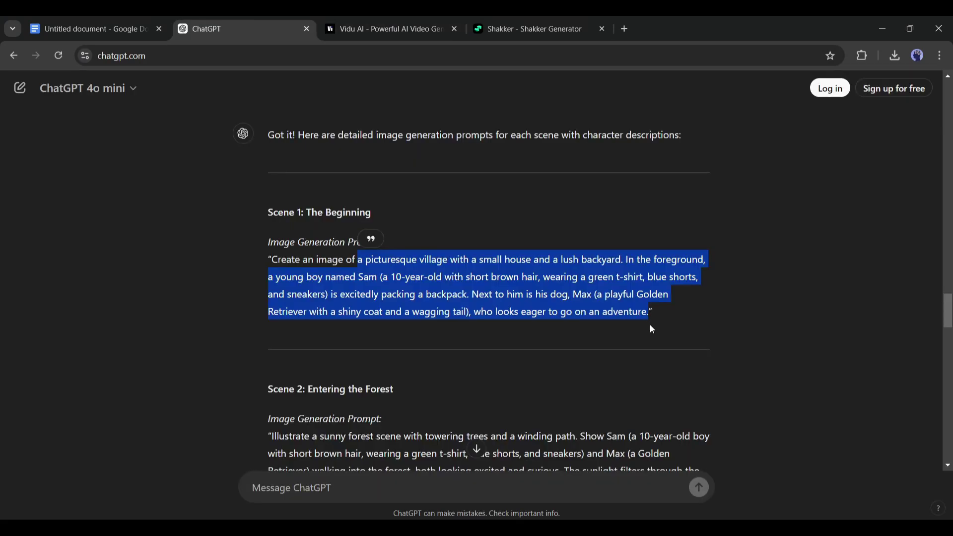
pyautogui.click(387, 29)
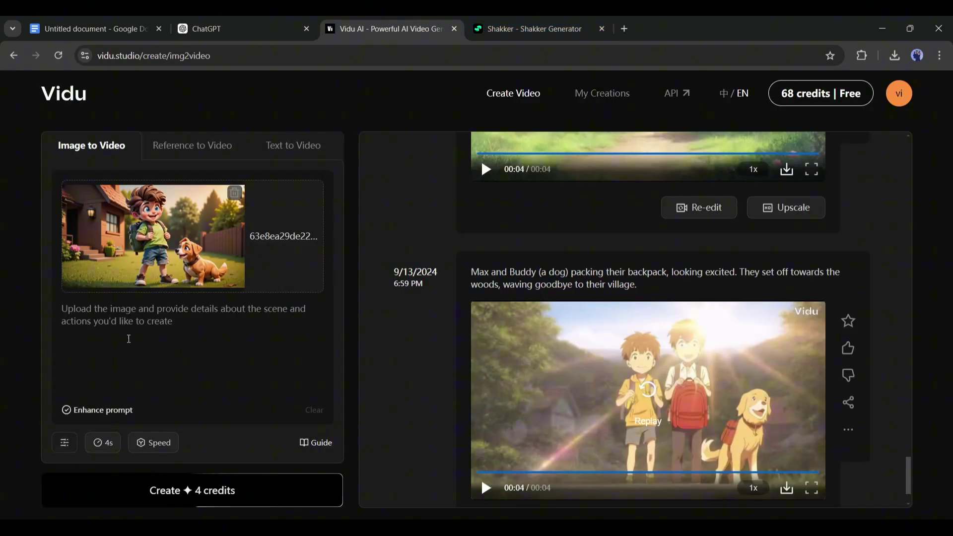
pyautogui.write('a picturesque village with a small house and a lush backyard. In the foreground, a young boy named Sam (a 10-year-old with short brown hair, wearing a green t-shirt, blue shorts, and sneakers) is excitedly packing a backpack. Next to him is his dog, Max (a playful Golden Retriever with a shiny coat and a wagging tail), who looks eager to go on an adventure.')
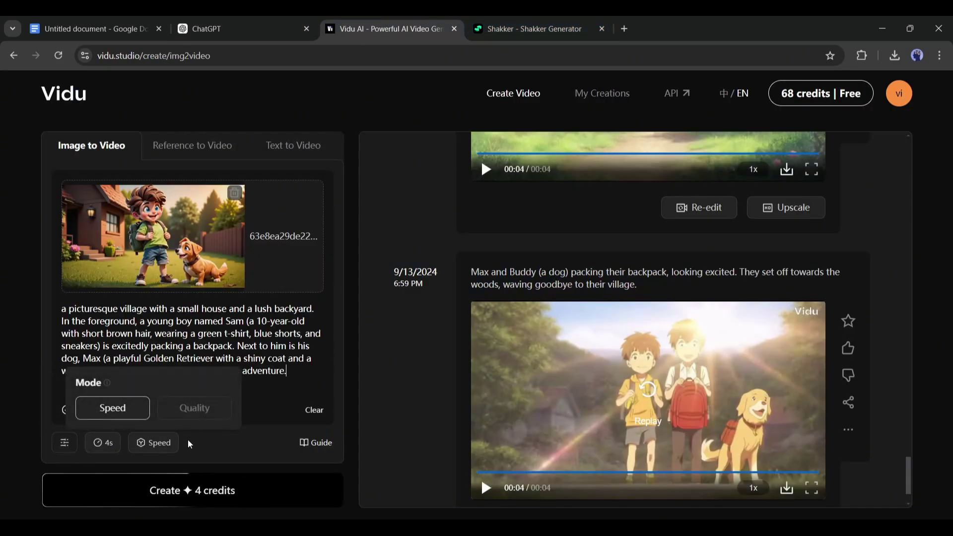
# Step: Generate the village scene clip, decline the upscale, and download it
pyautogui.click(195, 490)
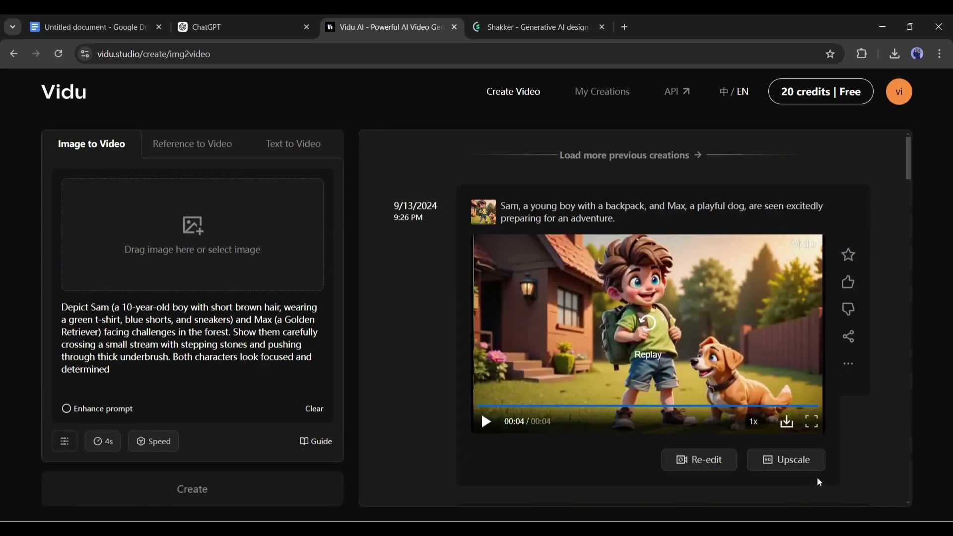
pyautogui.click(791, 461)
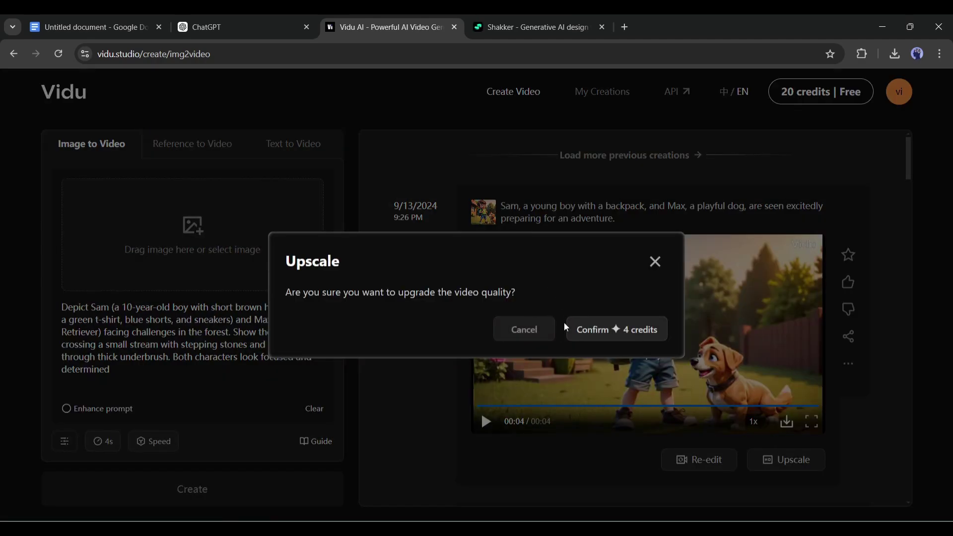
pyautogui.click(532, 335)
pyautogui.click(787, 422)
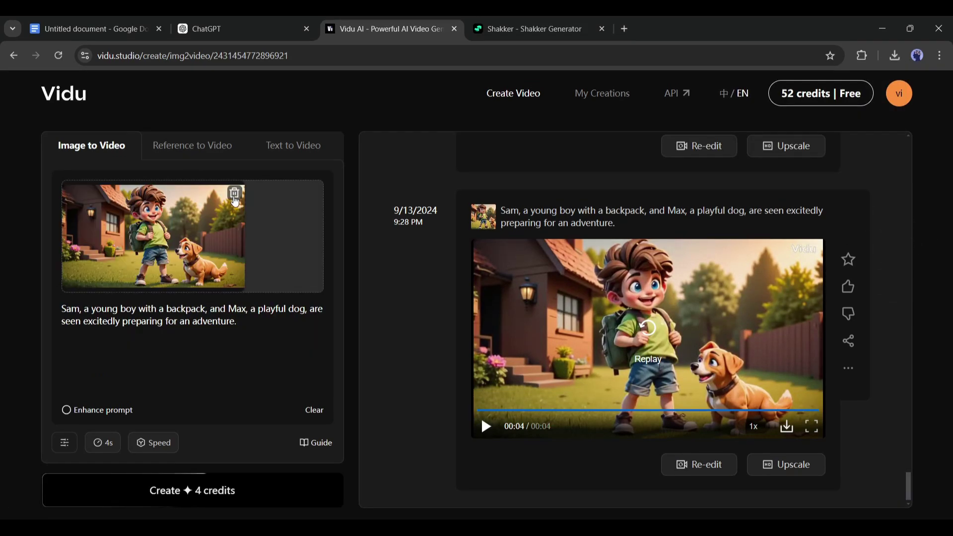
# Step: Replace the image with a second Sam-and-Max picture and generate another clip
pyautogui.click(232, 201)
pyautogui.click(194, 244)
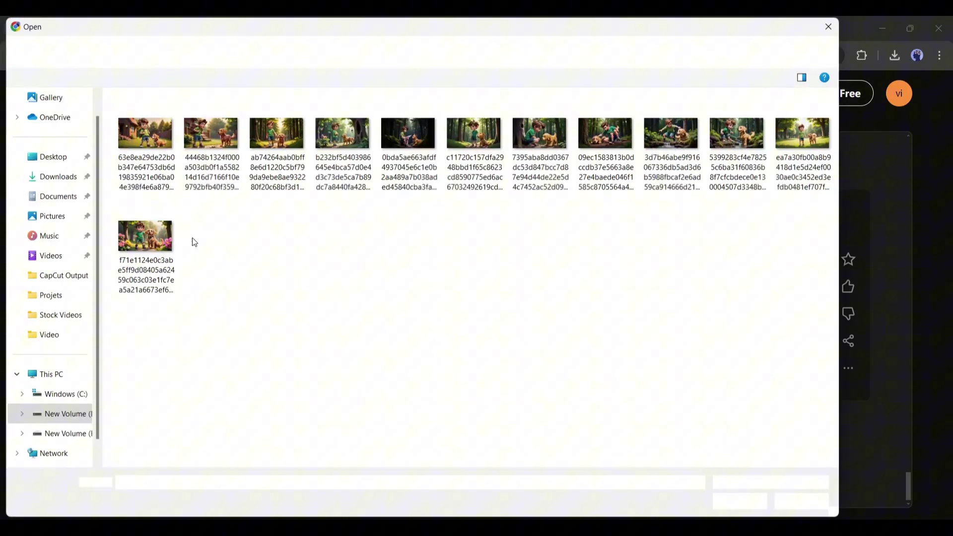
pyautogui.doubleClick(210, 124)
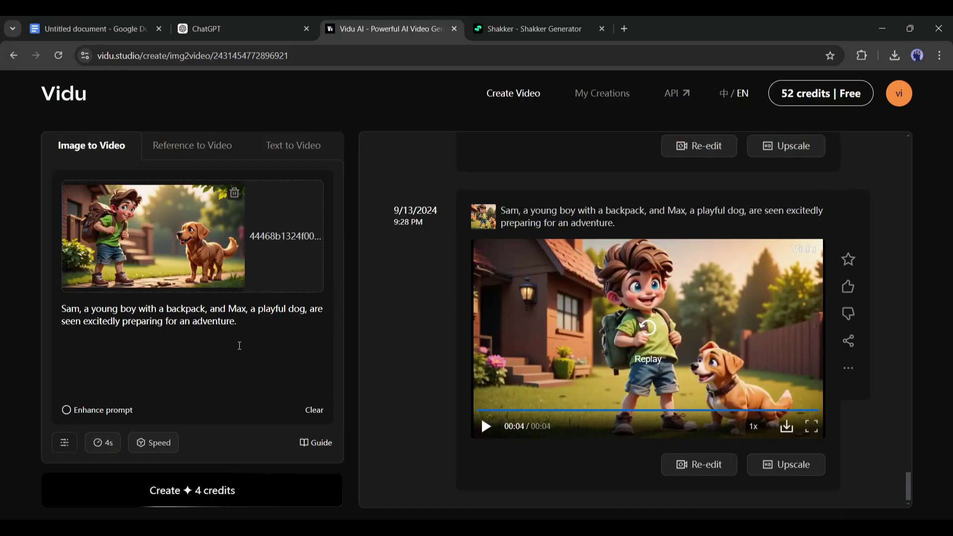
pyautogui.click(211, 492)
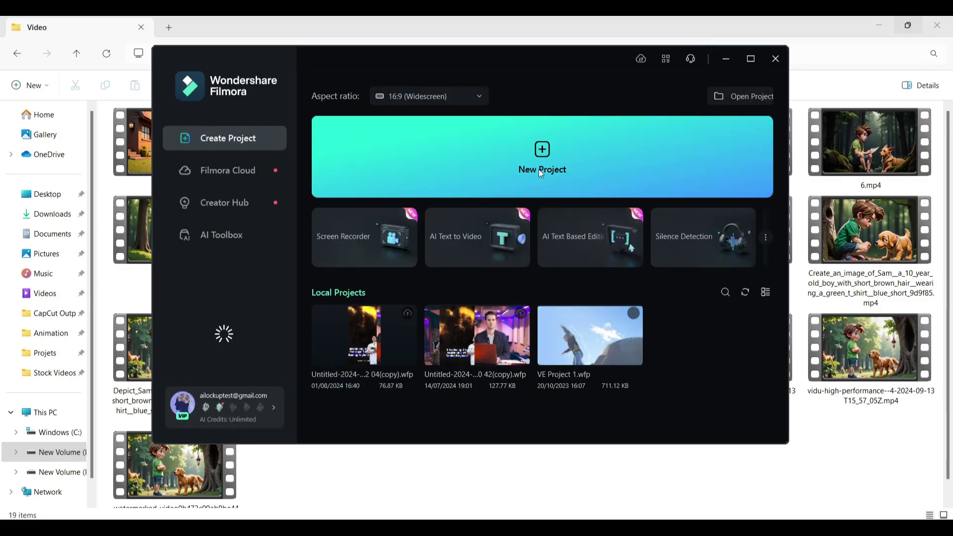
# Step: Start a new Filmora project and import all 19 story videos into the media panel
pyautogui.click(538, 169)
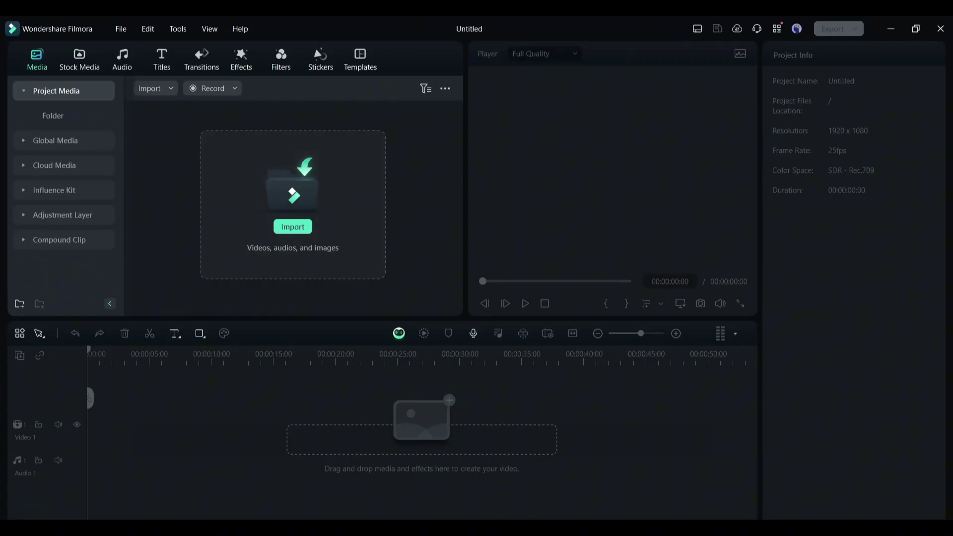
pyautogui.hotkey('ctrl', 'a')
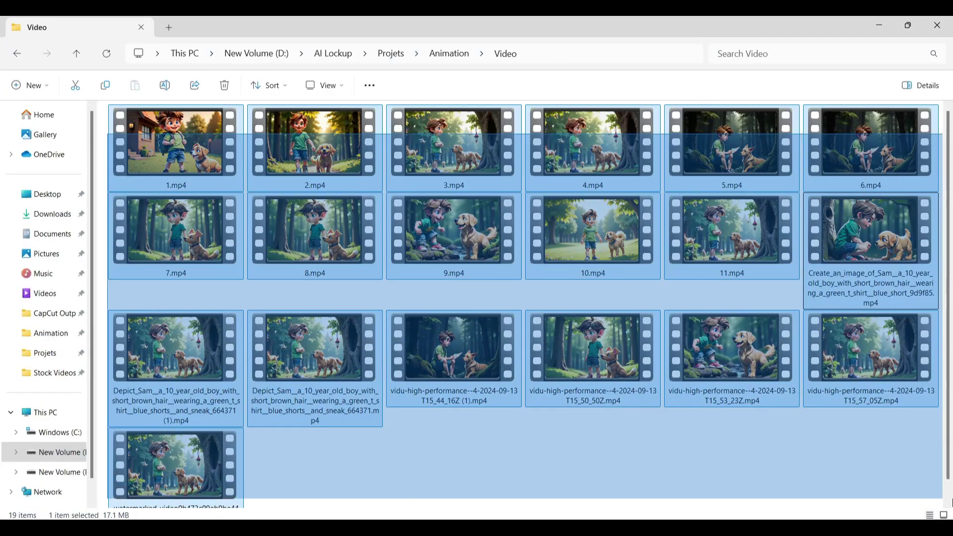
pyautogui.moveTo(196, 179); pyautogui.dragTo(452, 234)
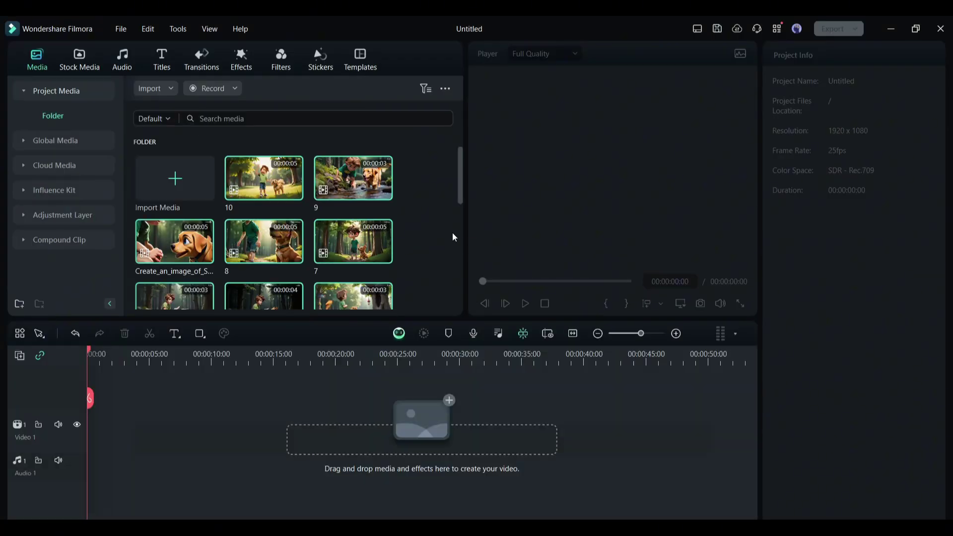
pyautogui.rightClick(455, 238)
# Step: Lay the 19 clips in order on the video track, keeping project settings, then scrub the result
pyautogui.moveTo(263, 269); pyautogui.dragTo(209, 312)
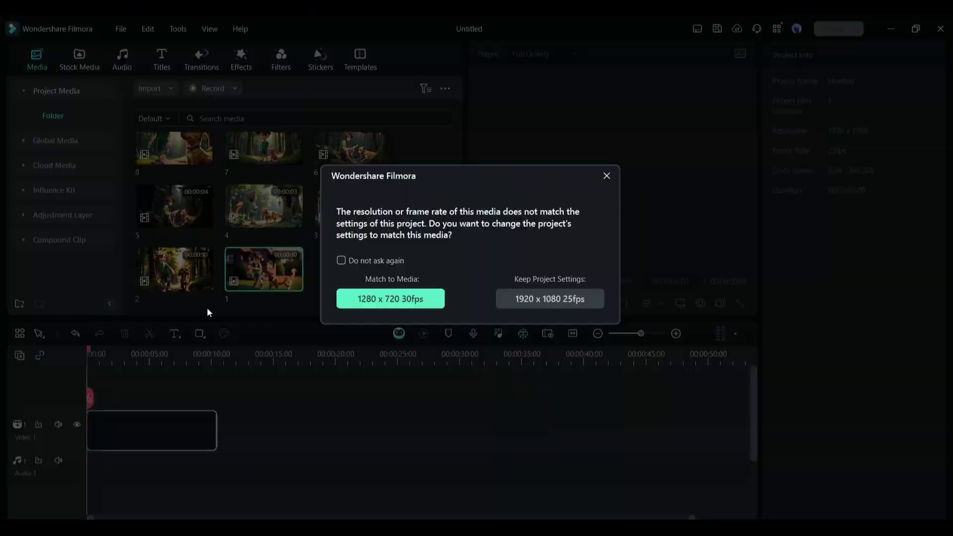
pyautogui.click(556, 308)
pyautogui.moveTo(174, 268); pyautogui.dragTo(298, 430)
pyautogui.moveTo(352, 206); pyautogui.dragTo(377, 431)
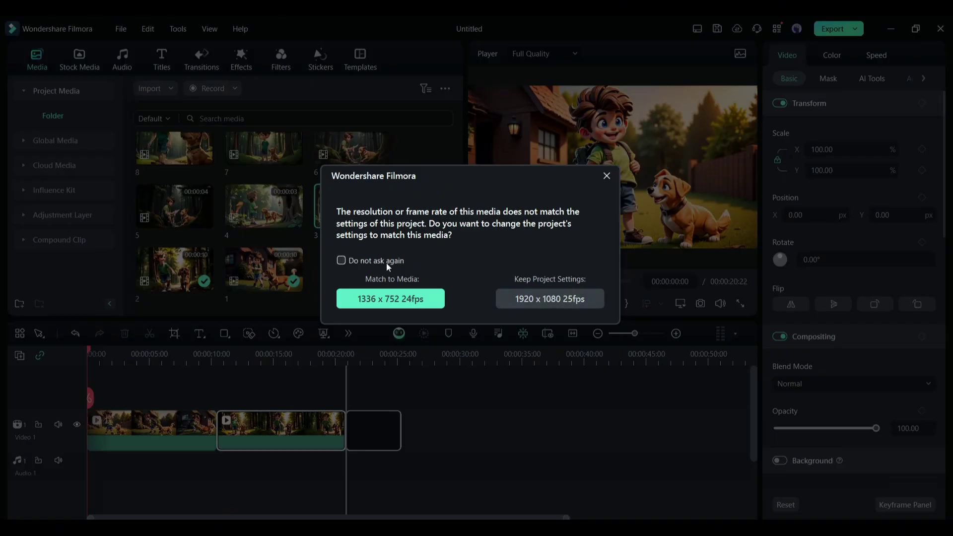
pyautogui.click(550, 298)
pyautogui.moveTo(263, 206)
pyautogui.mouseDown()
pyautogui.moveTo(462, 454)
pyautogui.moveTo(449, 437)
pyautogui.mouseUp()
pyautogui.moveTo(174, 206); pyautogui.dragTo(477, 447)
pyautogui.moveTo(352, 154); pyautogui.dragTo(521, 436)
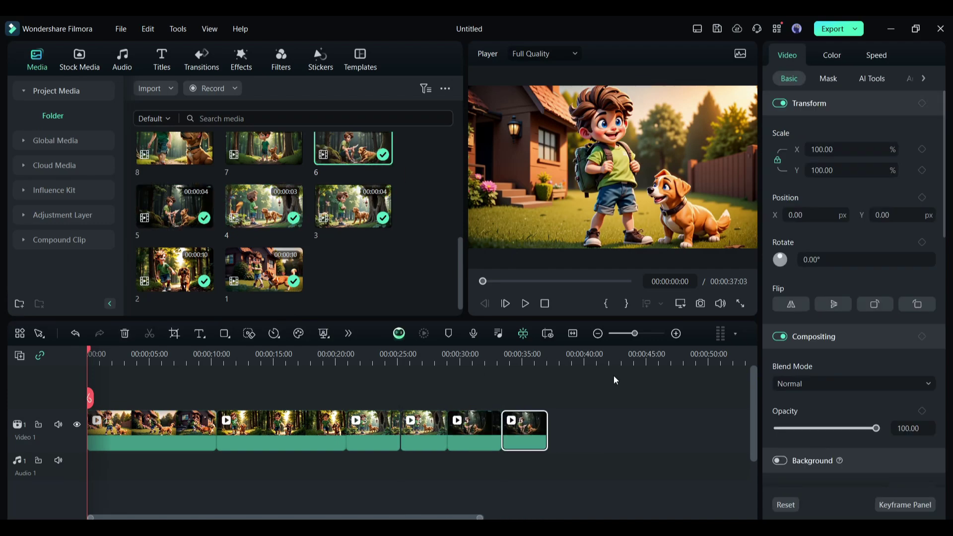
pyautogui.moveTo(90, 353); pyautogui.dragTo(532, 353)
pyautogui.click(141, 353)
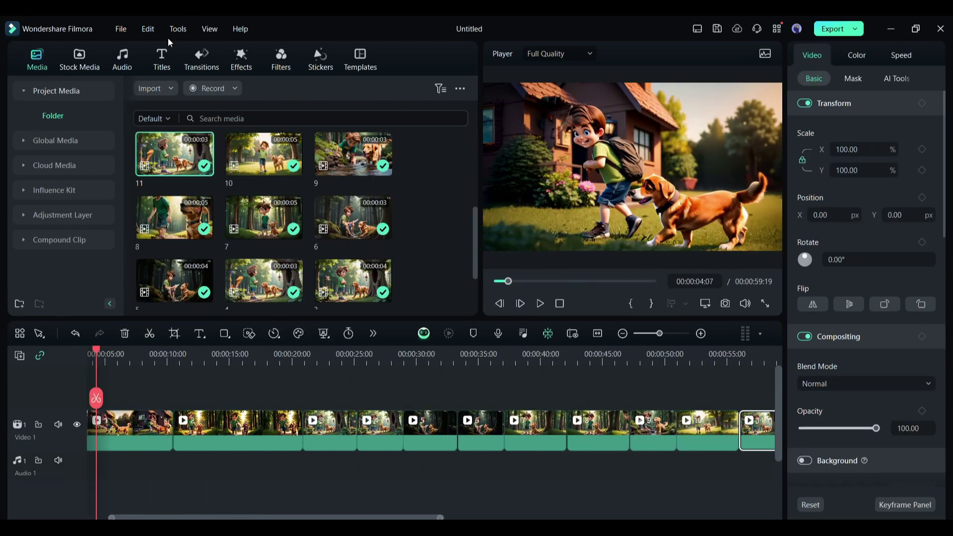
# Step: Start a Text To Speech voiceover and enter the roughly 1,159-character Sam and Max story
pyautogui.click(159, 58)
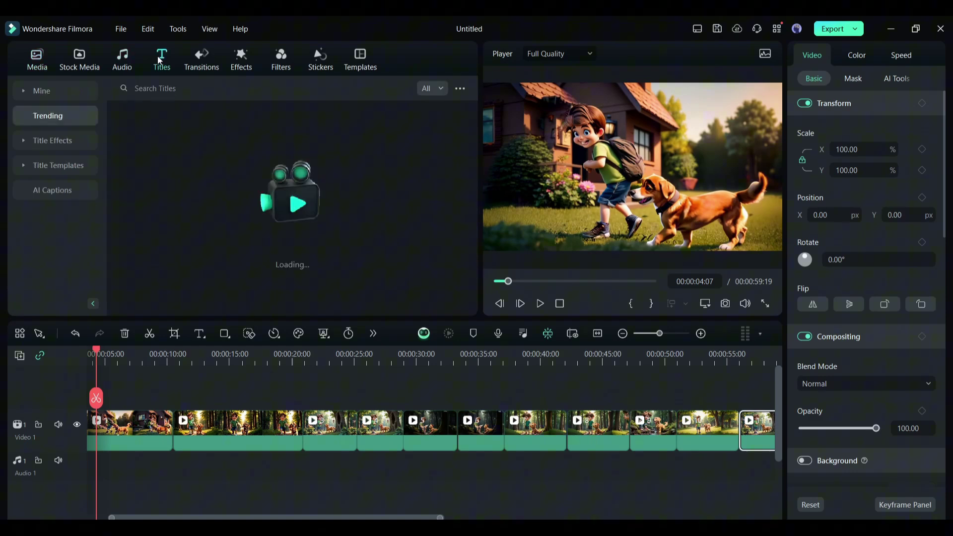
pyautogui.click(122, 56)
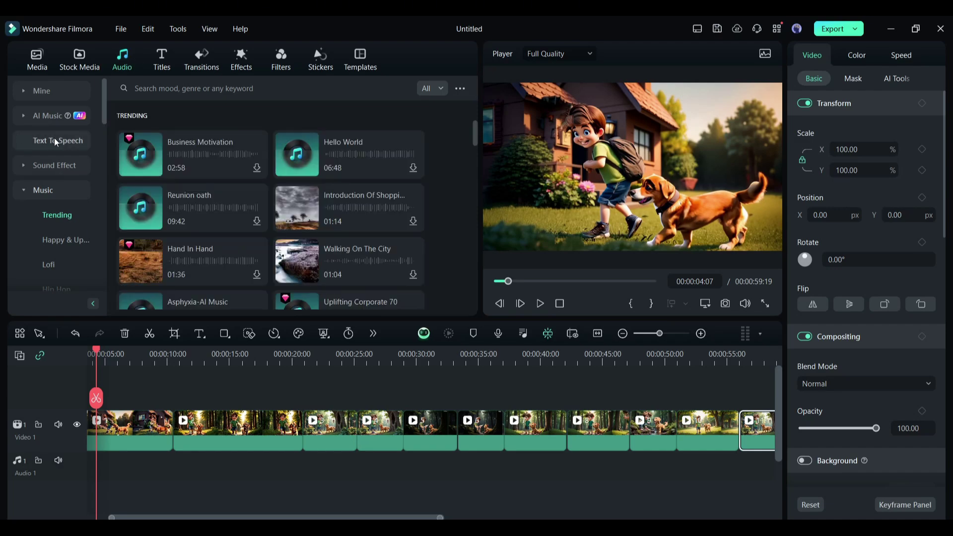
pyautogui.click(55, 141)
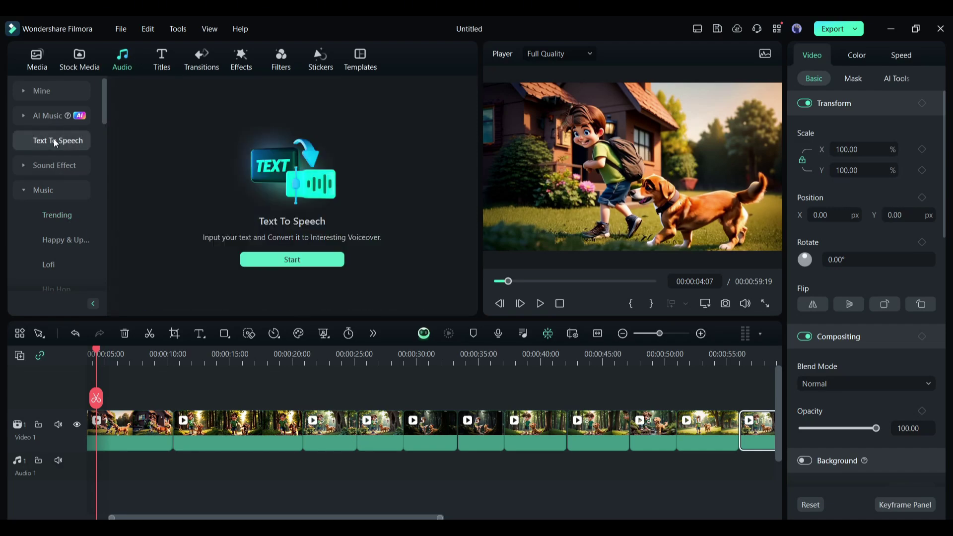
pyautogui.click(283, 260)
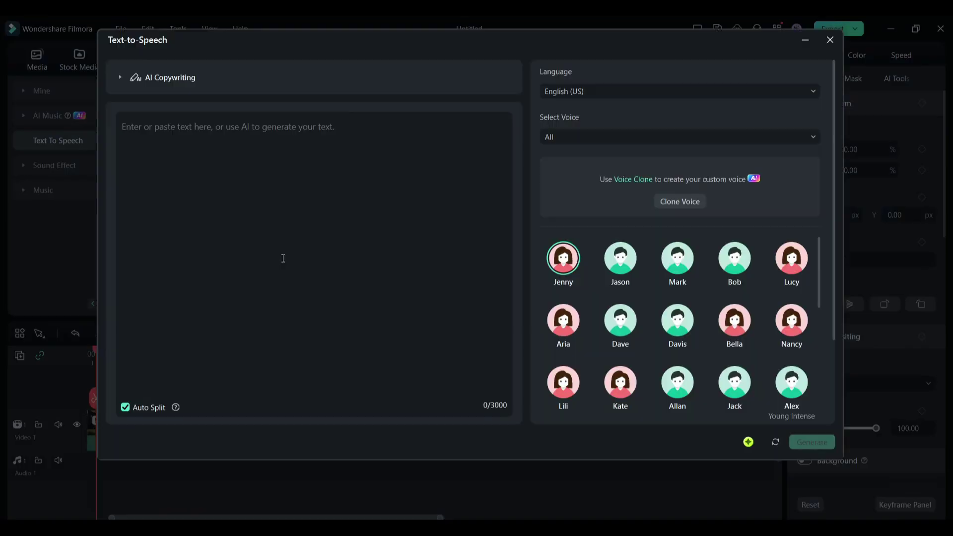
pyautogui.click(312, 132)
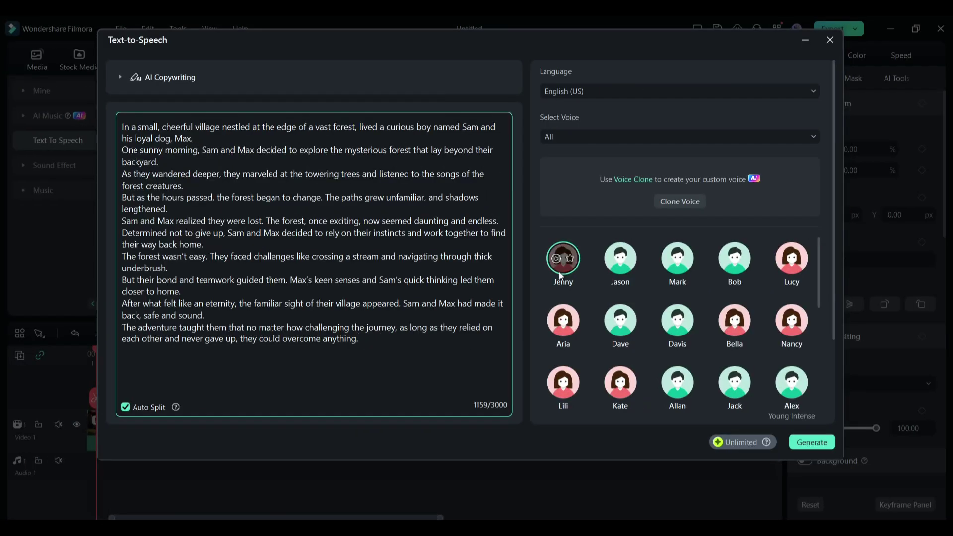
pyautogui.scroll(-3, 559, 272)
pyautogui.scroll(-2, 560, 286)
pyautogui.scroll(5, 560, 285)
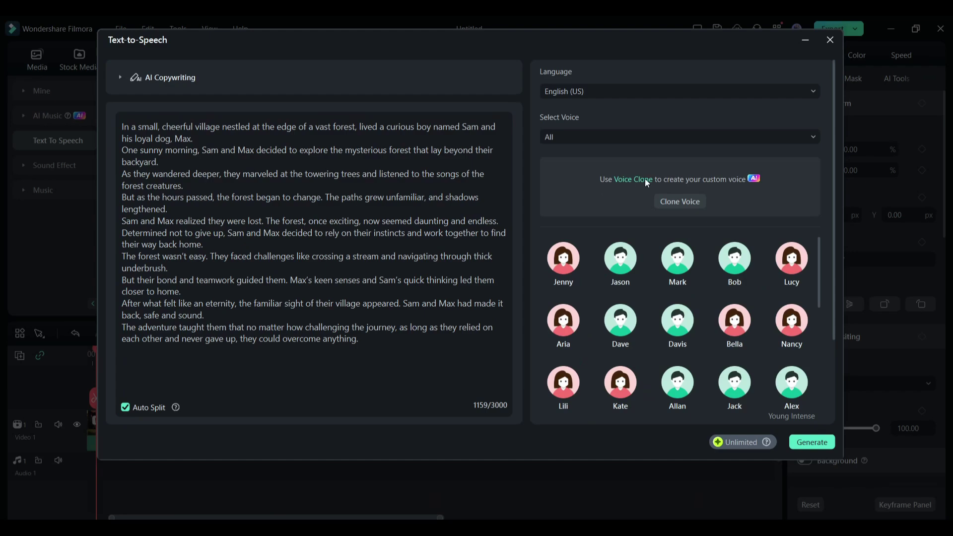
# Step: Record consent and sample audio to clone your own voice as Voice 1
pyautogui.click(671, 202)
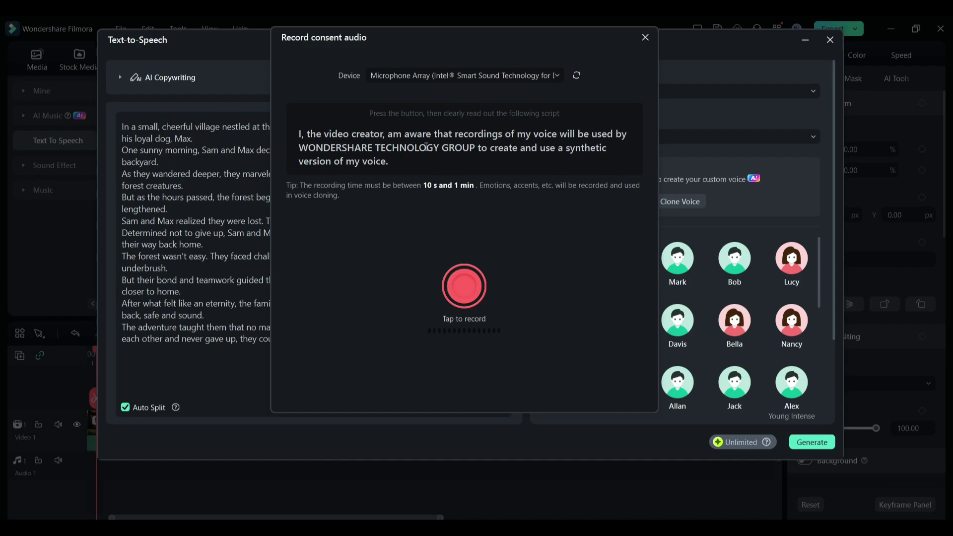
pyautogui.click(457, 289)
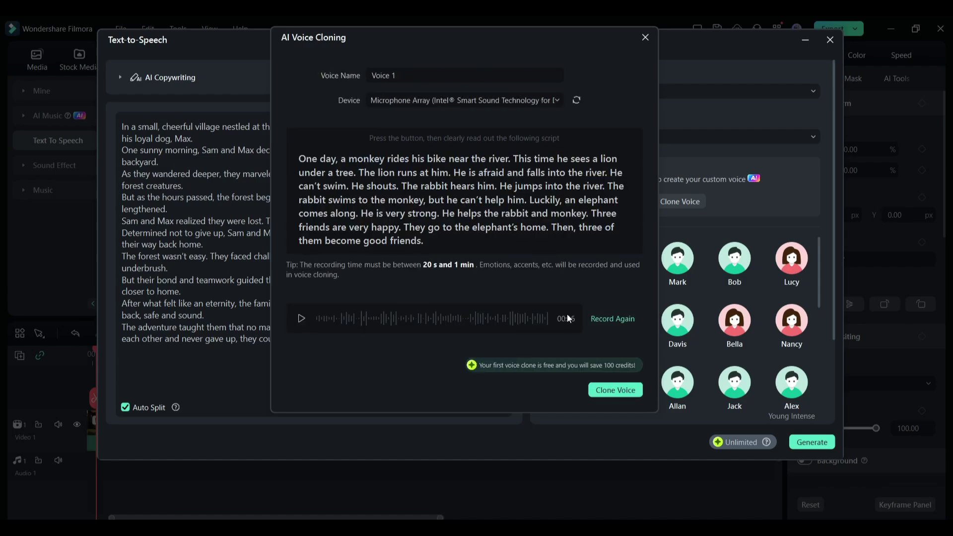
pyautogui.click(602, 390)
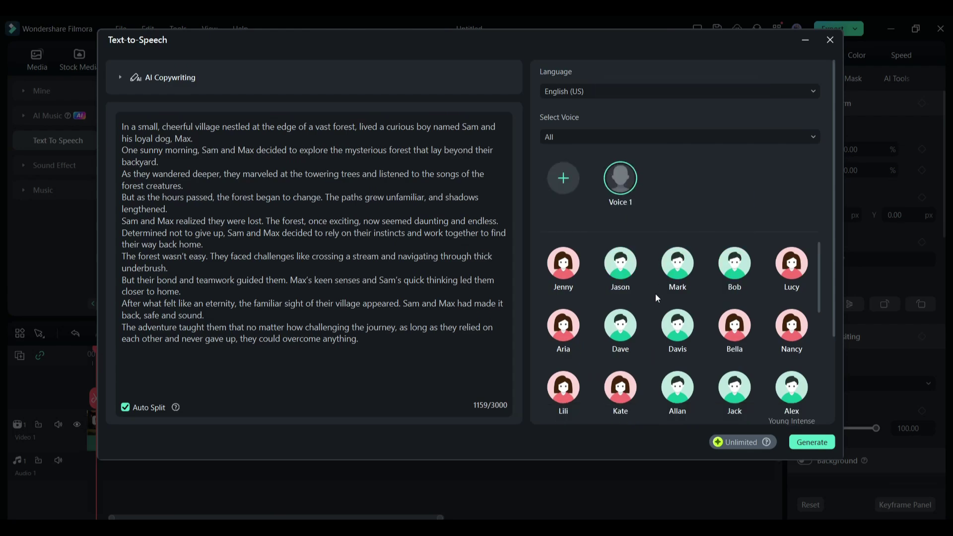
# Step: Generate the cloned-voice narration, delete its caption clips, and drag the narration audio to the start
pyautogui.click(810, 443)
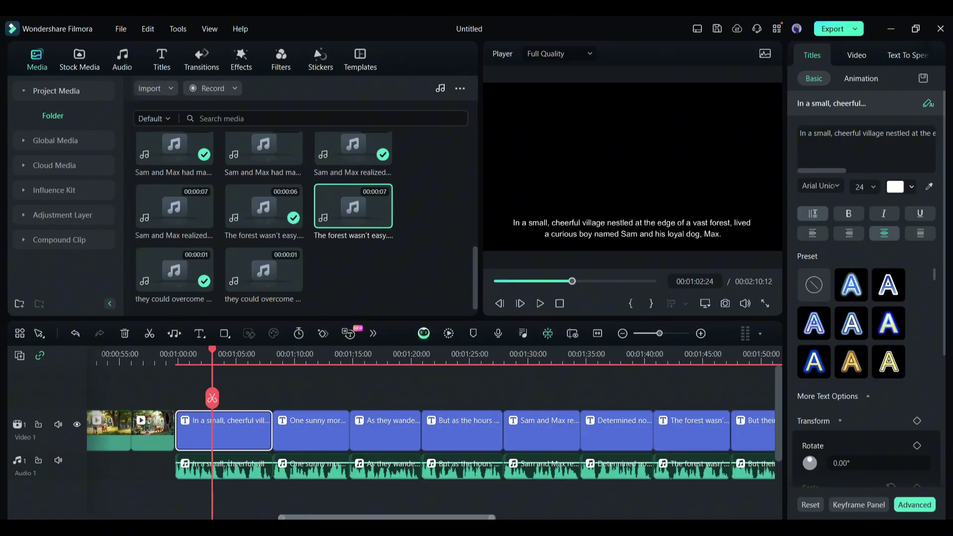
pyautogui.press('Delete')
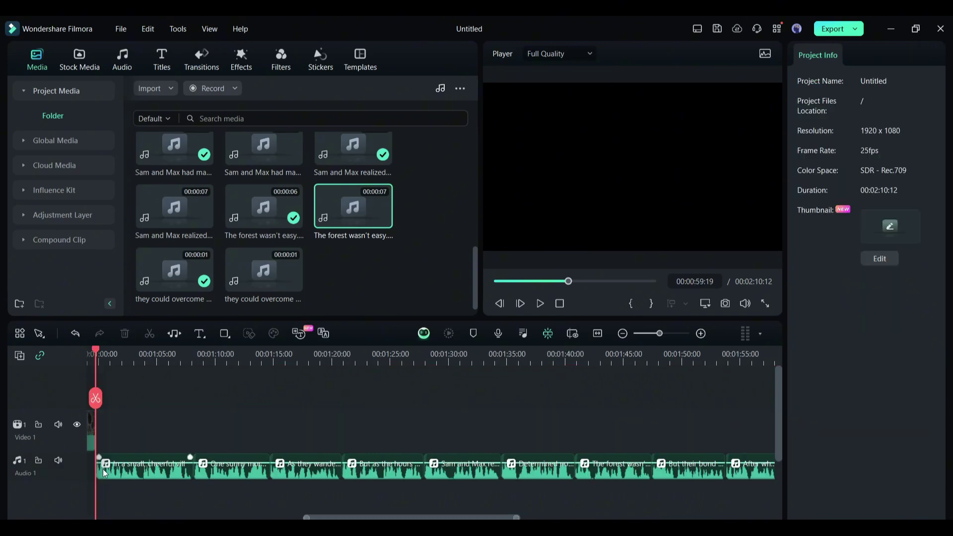
pyautogui.click(149, 469)
pyautogui.moveTo(387, 517); pyautogui.dragTo(432, 517)
pyautogui.keyDown('shift'); pyautogui.click(578, 462); pyautogui.keyUp('shift')
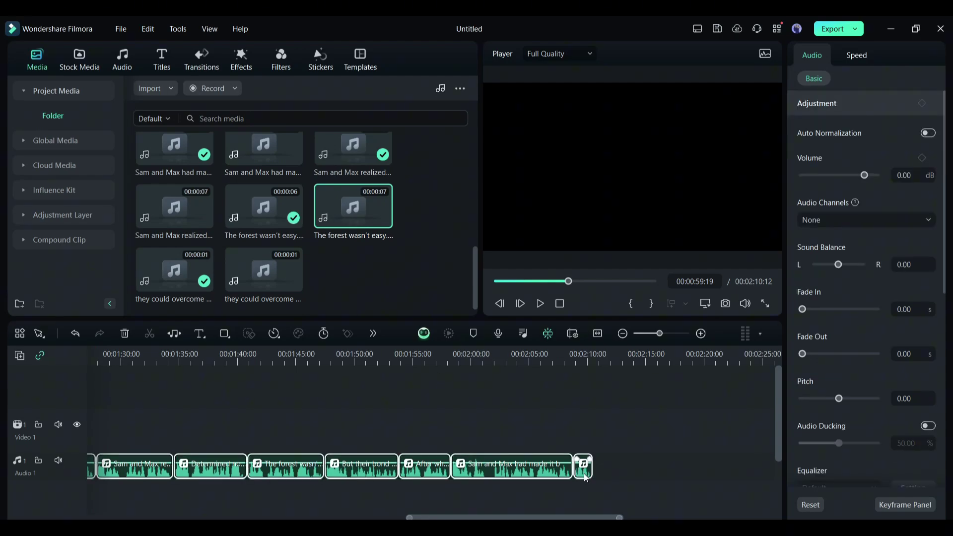
pyautogui.moveTo(516, 517); pyautogui.dragTo(234, 517)
# Step: Move the narration clips to the timeline start and rewind the playhead
pyautogui.moveTo(687, 469); pyautogui.dragTo(102, 470)
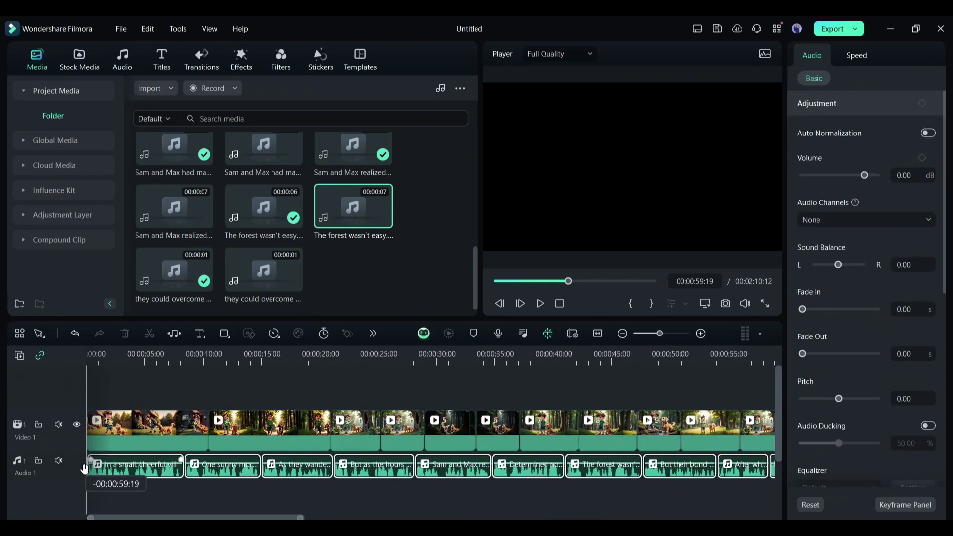
pyautogui.press('Home')
pyautogui.click(170, 393)
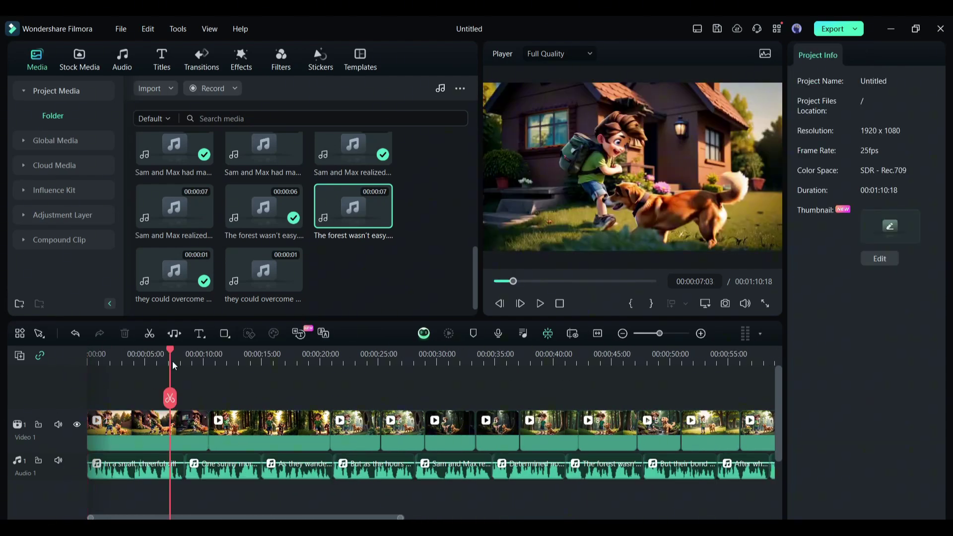
# Step: Set the first video clip to 1.20x uniform speed and select a later clip to slow to 0.45x
pyautogui.click(181, 430)
pyautogui.click(901, 55)
pyautogui.moveTo(838, 115); pyautogui.dragTo(842, 116)
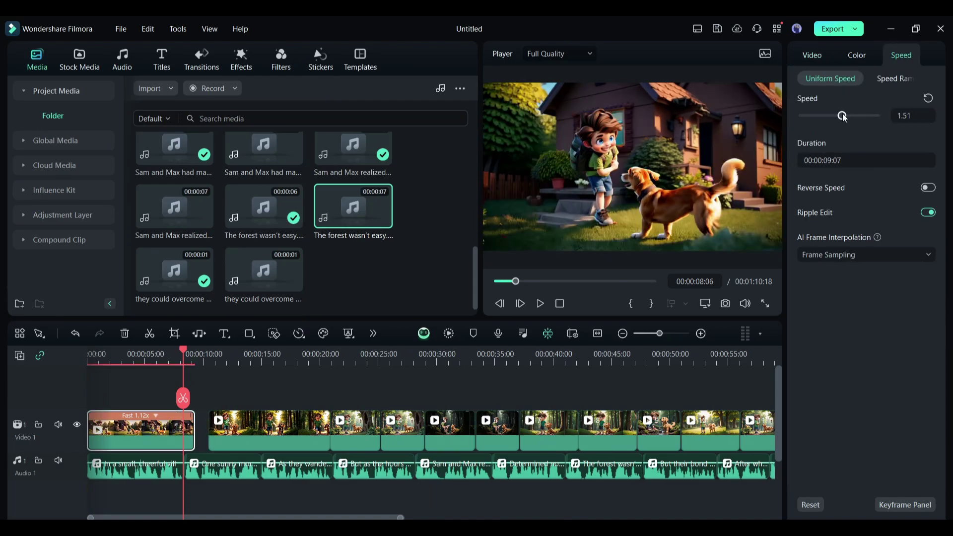
pyautogui.press('Return')
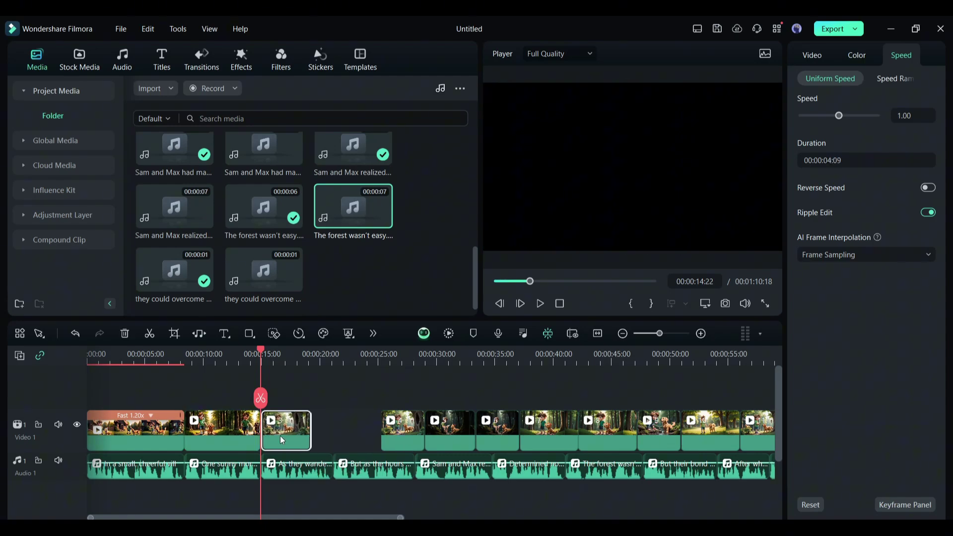
pyautogui.click(621, 354)
pyautogui.press('Home')
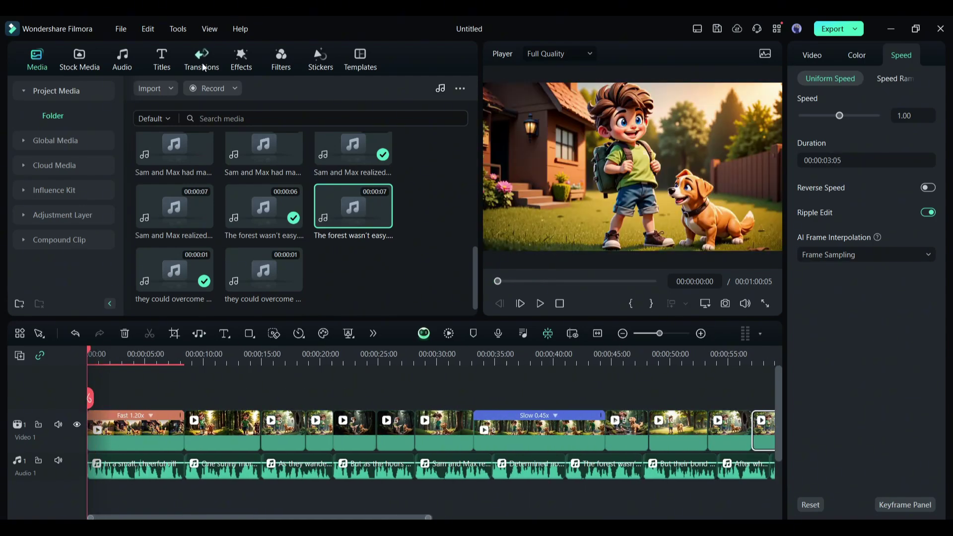
# Step: Add a Fade transition between two story clips
pyautogui.click(197, 66)
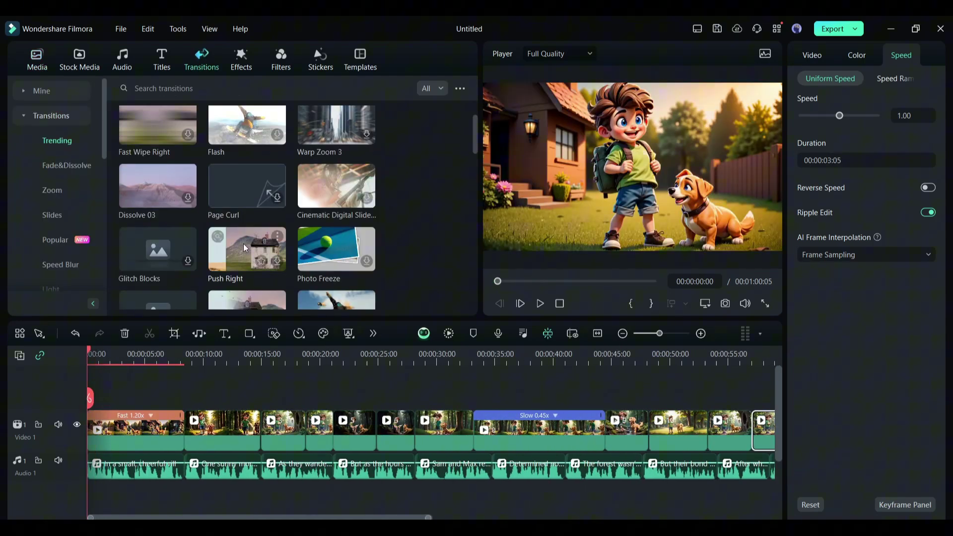
pyautogui.moveTo(246, 149); pyautogui.dragTo(196, 422)
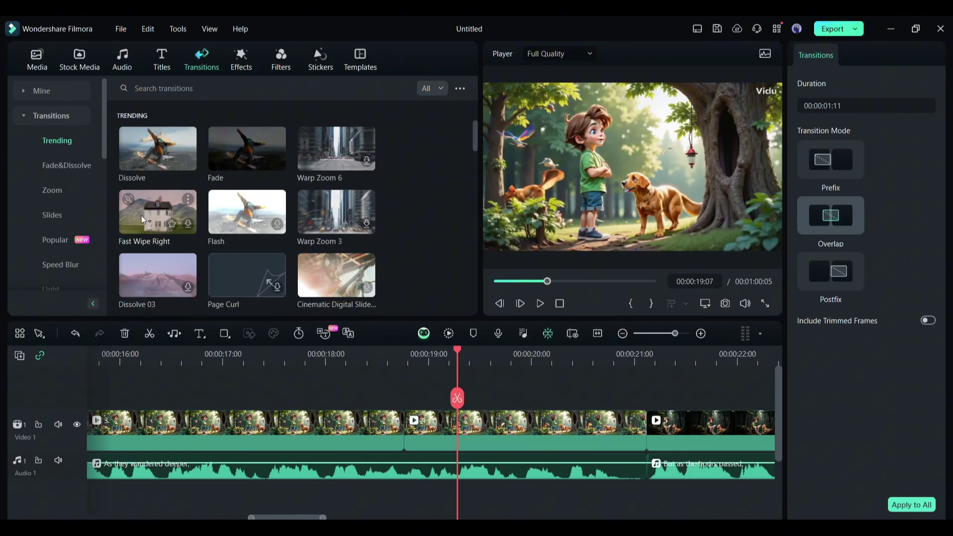
pyautogui.click(52, 215)
pyautogui.click(57, 140)
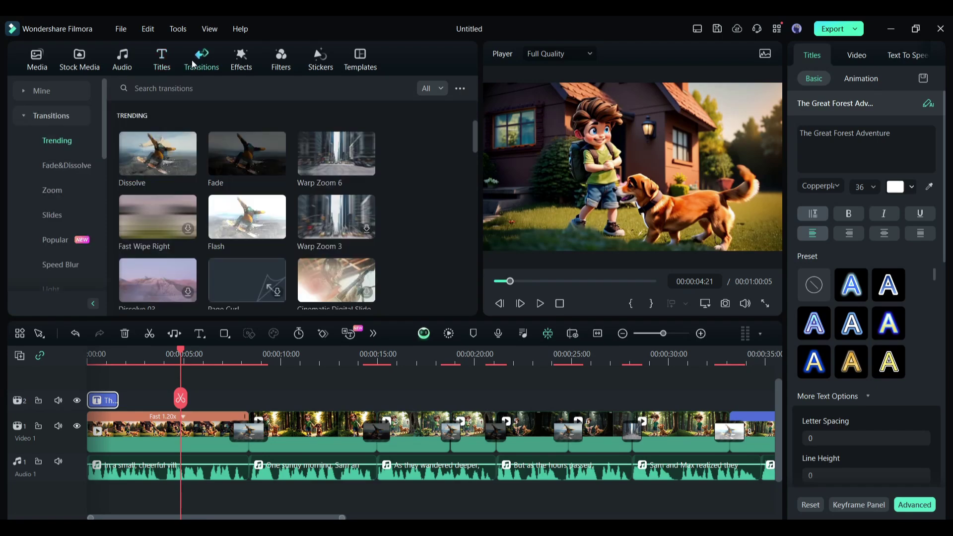
# Step: Add 'The Great Forest Adventure' title over the opening scene and deselect it
pyautogui.click(155, 61)
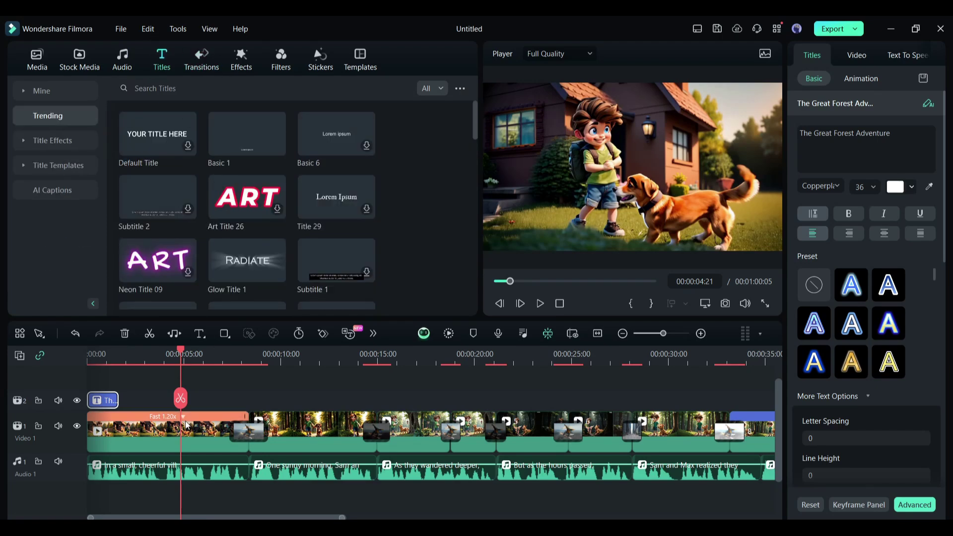
pyautogui.scroll(-1, 182, 397)
pyautogui.moveTo(183, 362); pyautogui.dragTo(13, 359)
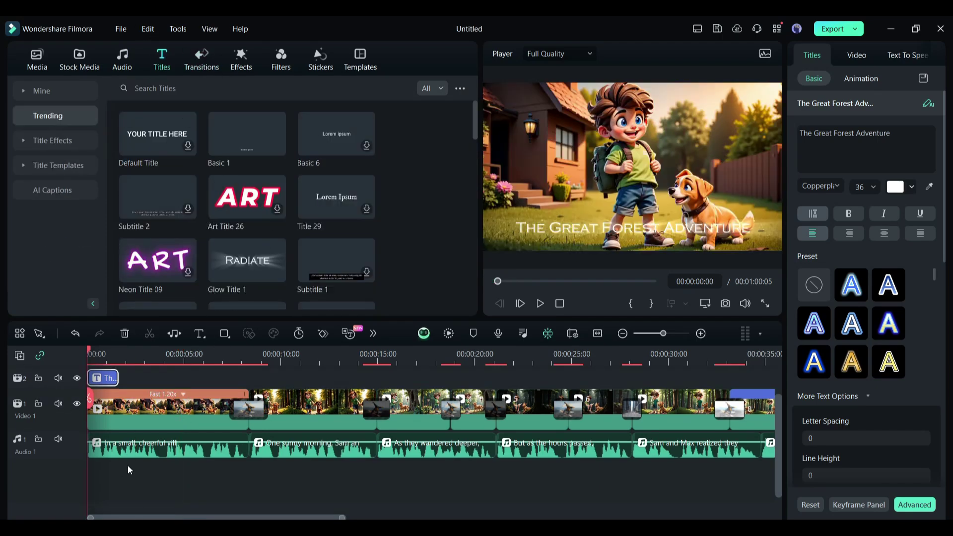
pyautogui.click(96, 475)
pyautogui.moveTo(188, 517)
pyautogui.mouseDown()
pyautogui.moveTo(312, 518)
pyautogui.moveTo(188, 516)
pyautogui.mouseUp()
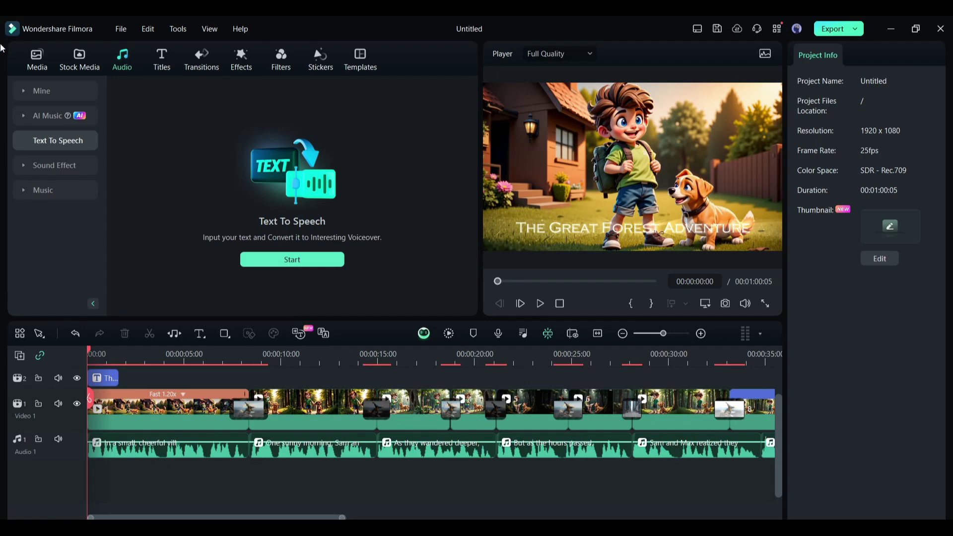
# Step: Generate AI music with Epic mood and Nature theme after reviewing tempo, duration and track count
pyautogui.click(31, 114)
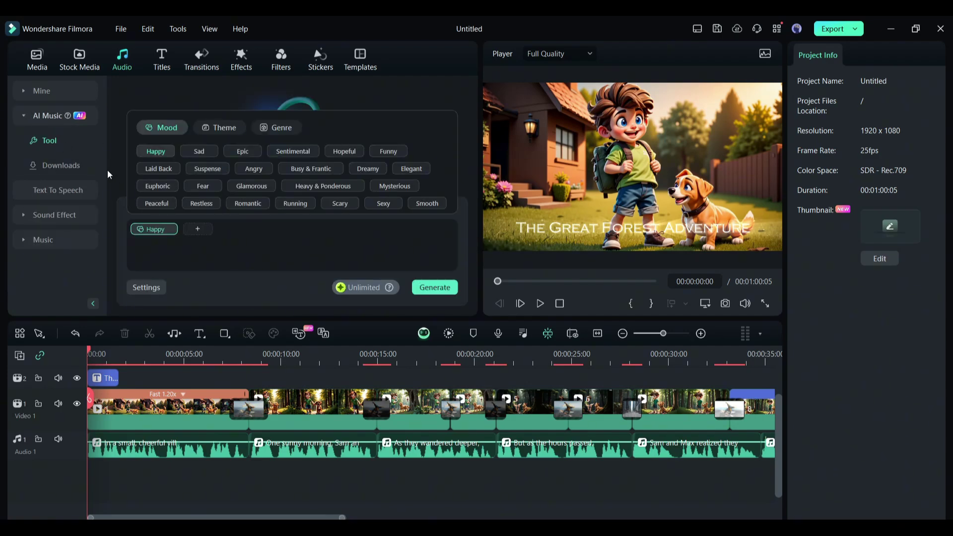
pyautogui.click(243, 151)
pyautogui.click(229, 129)
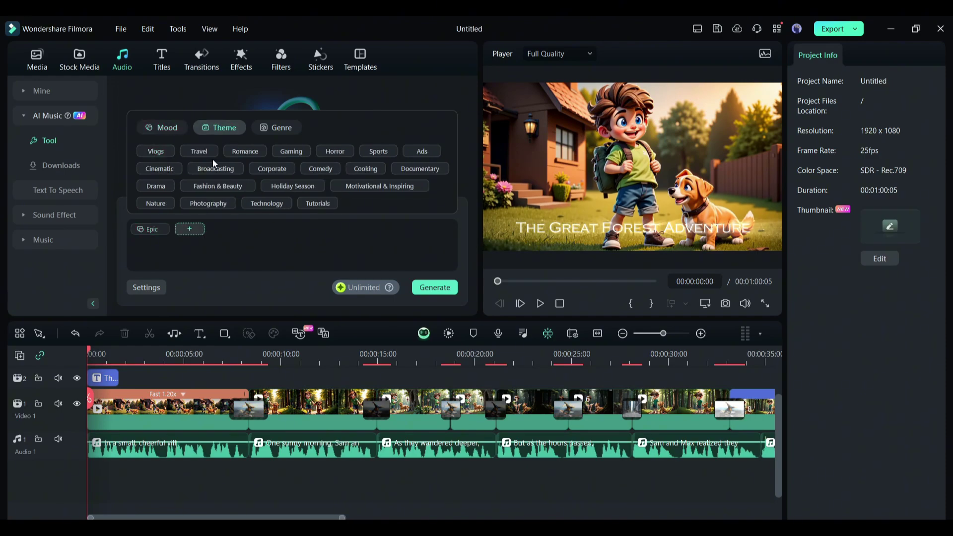
pyautogui.click(282, 127)
pyautogui.click(146, 288)
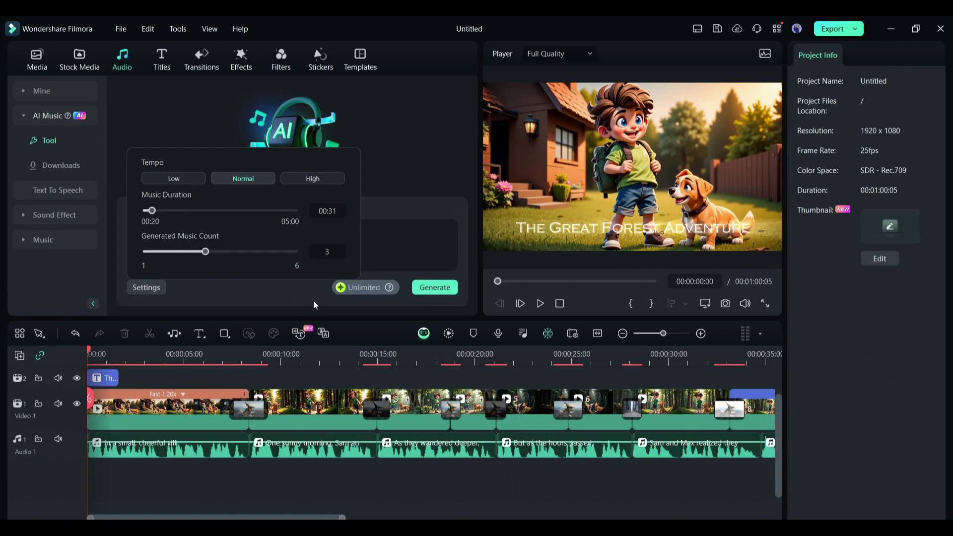
pyautogui.click(239, 298)
pyautogui.click(438, 295)
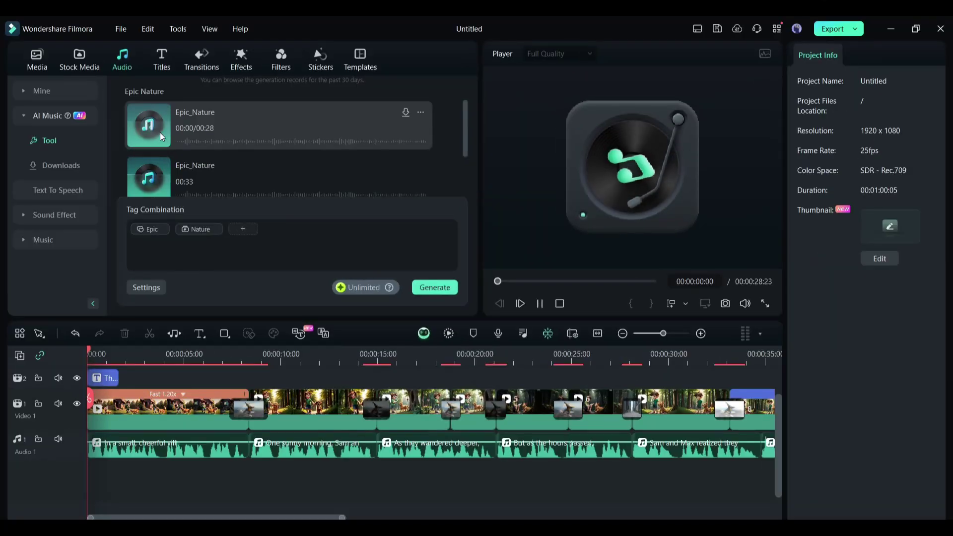
# Step: Browse the generated Epic_Nature tracks and preview the second, 33-second track
pyautogui.scroll(-2, 160, 132)
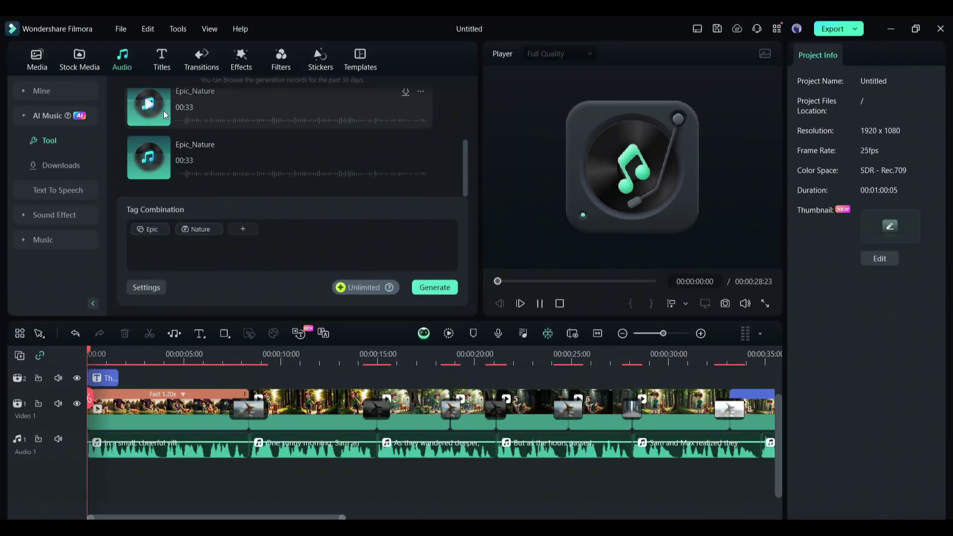
pyautogui.scroll(2, 156, 119)
pyautogui.scroll(-1, 150, 148)
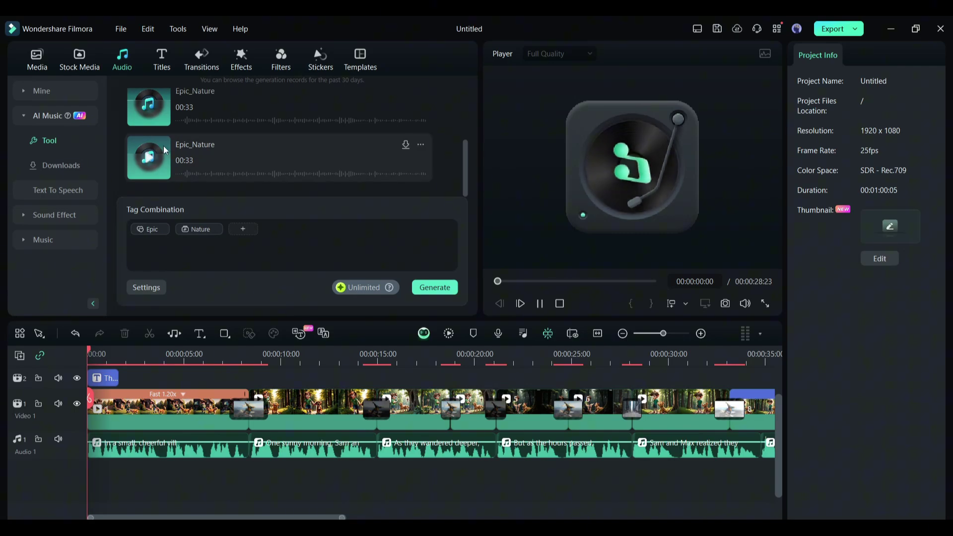
pyautogui.click(148, 158)
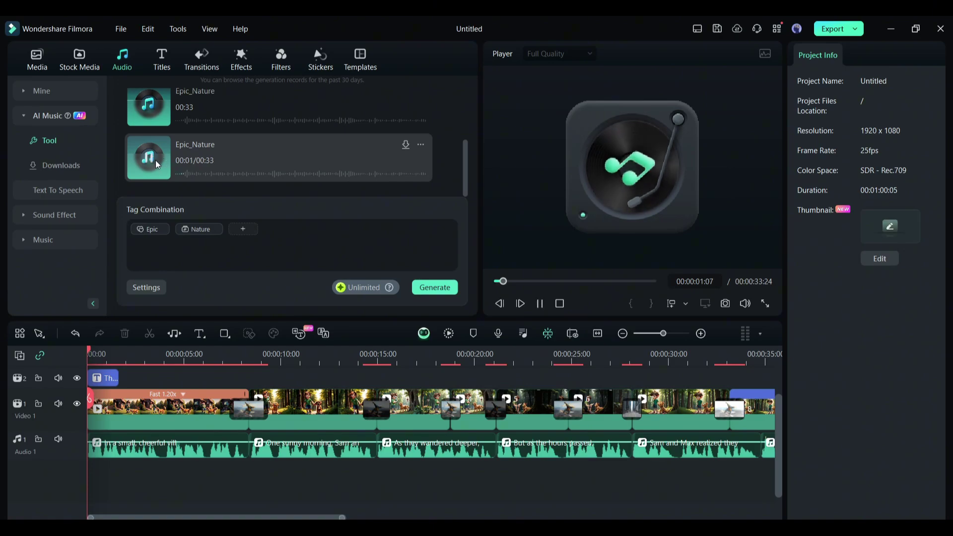
pyautogui.click(153, 161)
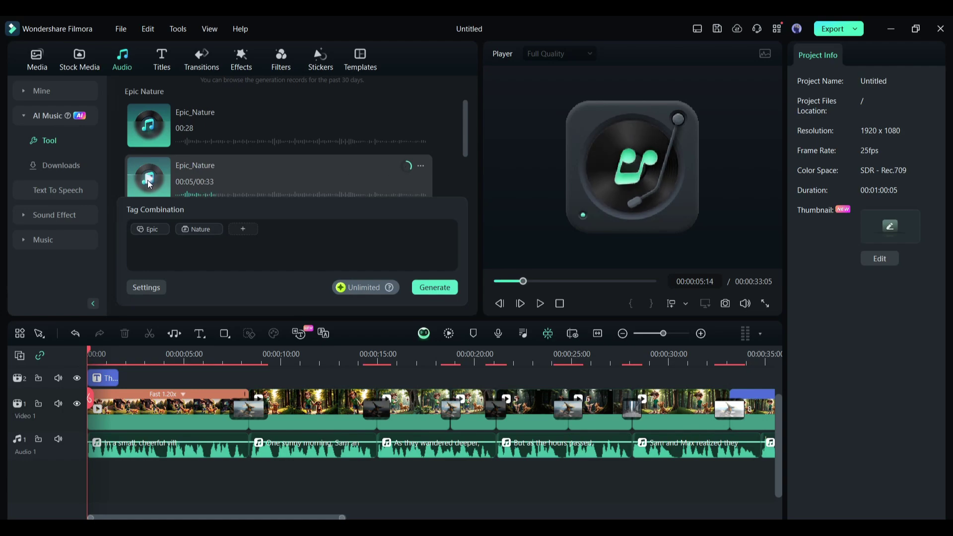
pyautogui.scroll(1, 371, 140)
pyautogui.scroll(-3, 344, 152)
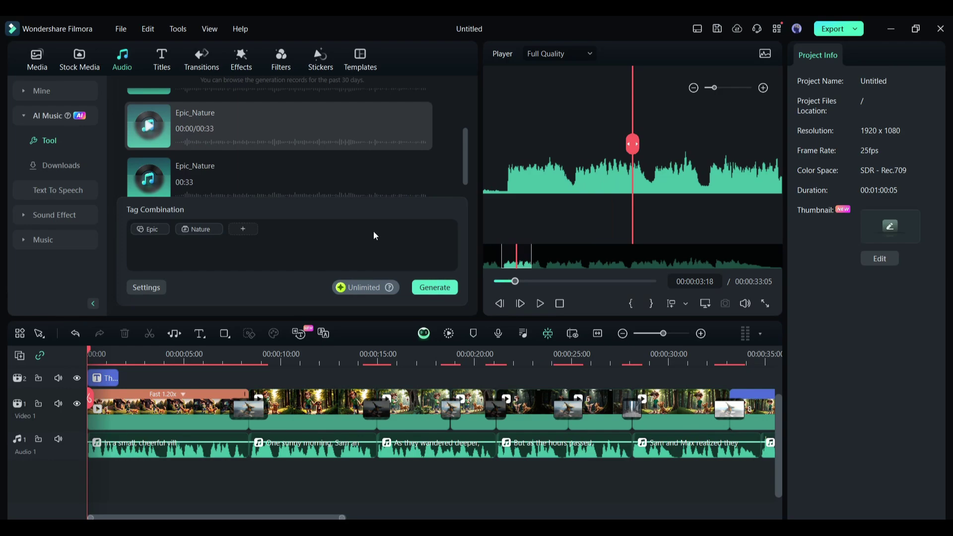
# Step: Add the downloaded Epic_Nature music beneath the voiceover track and zoom out the timeline
pyautogui.click(57, 169)
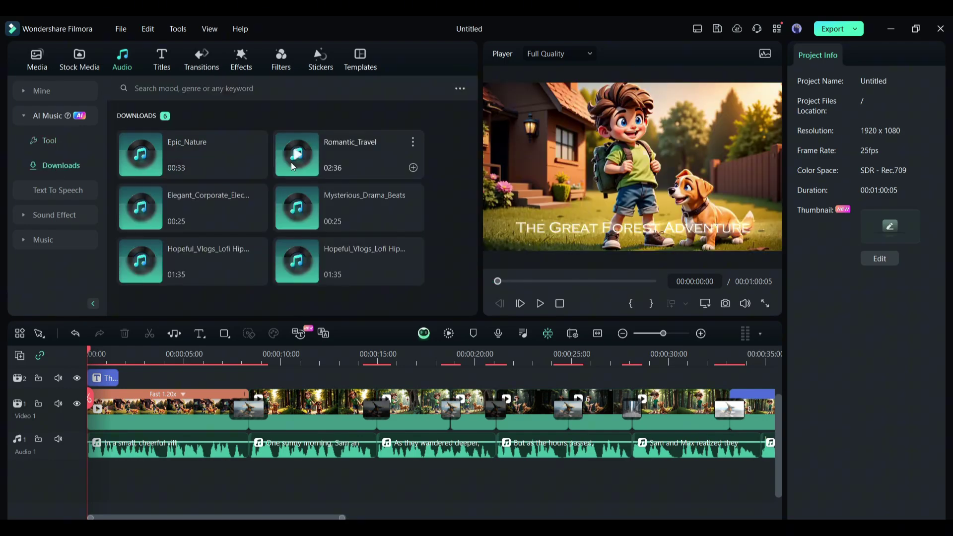
pyautogui.moveTo(215, 148); pyautogui.dragTo(90, 474)
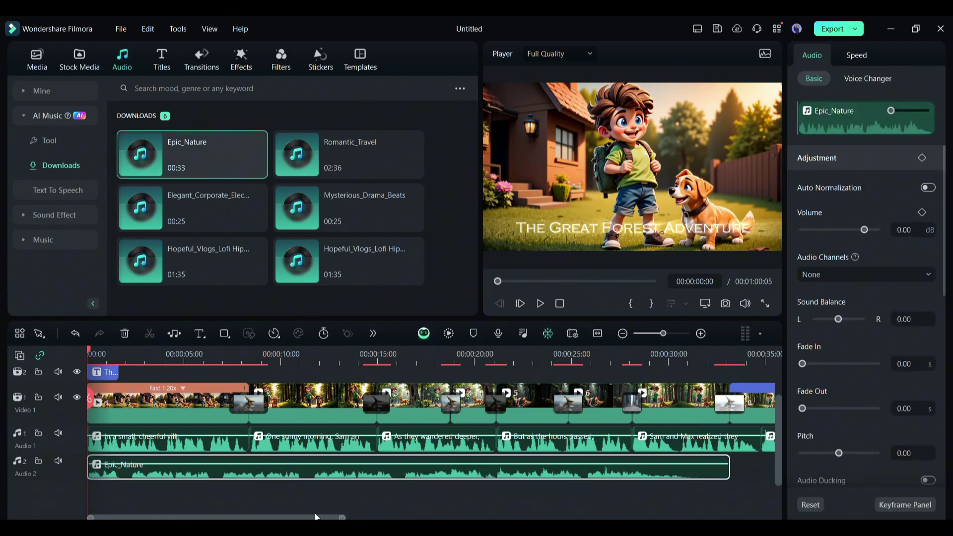
pyautogui.hscroll(5, 431, 432)
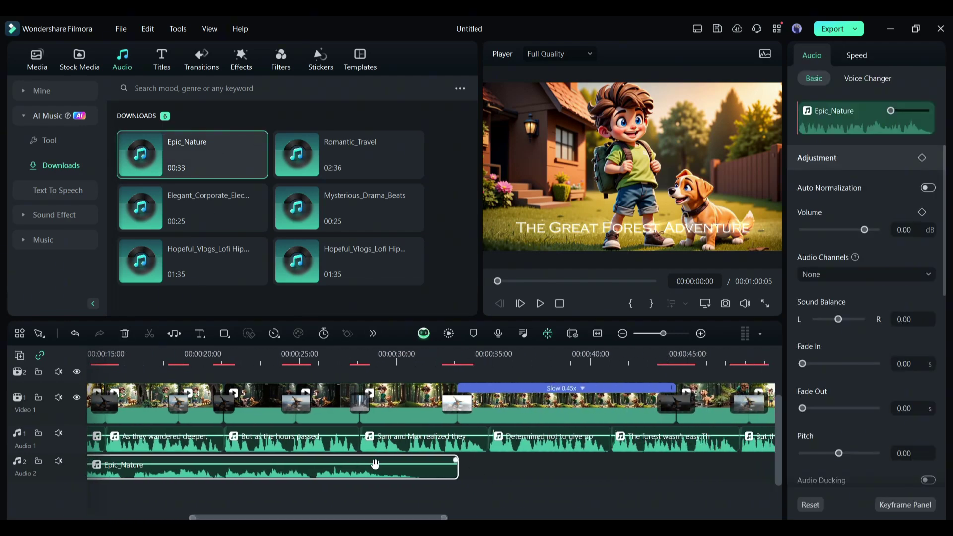
pyautogui.click(627, 333)
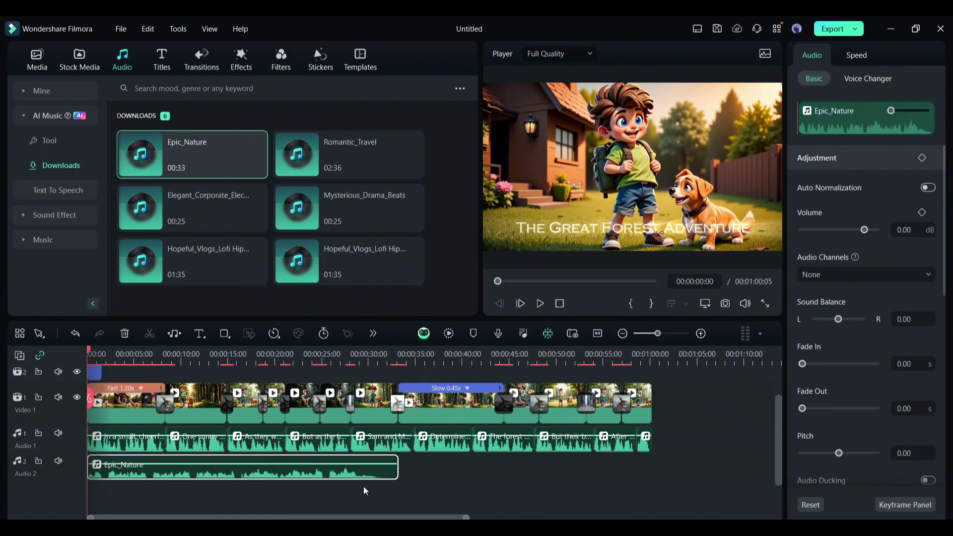
# Step: Try and remove Romantic_Travel, then stretch Epic_Nature past the video's end
pyautogui.moveTo(348, 154); pyautogui.dragTo(481, 465)
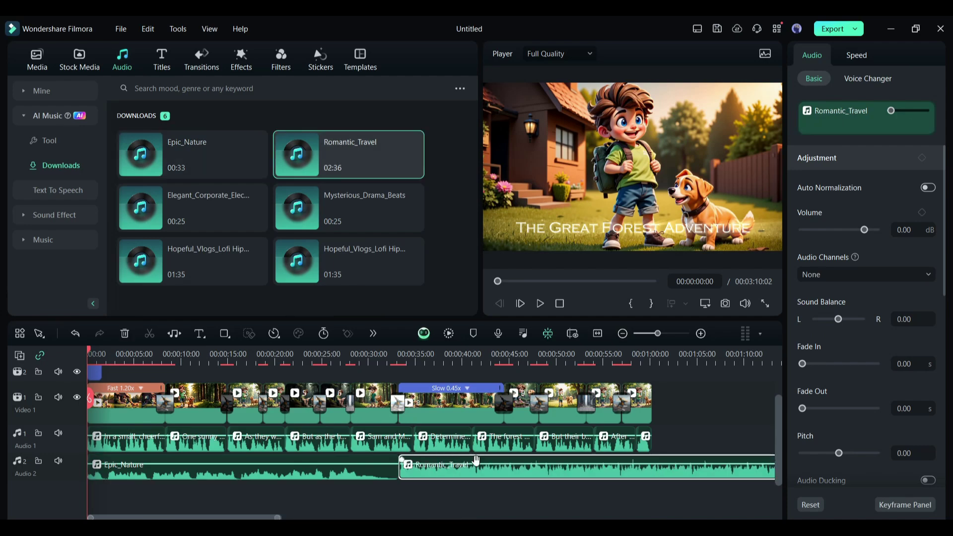
pyautogui.click(389, 354)
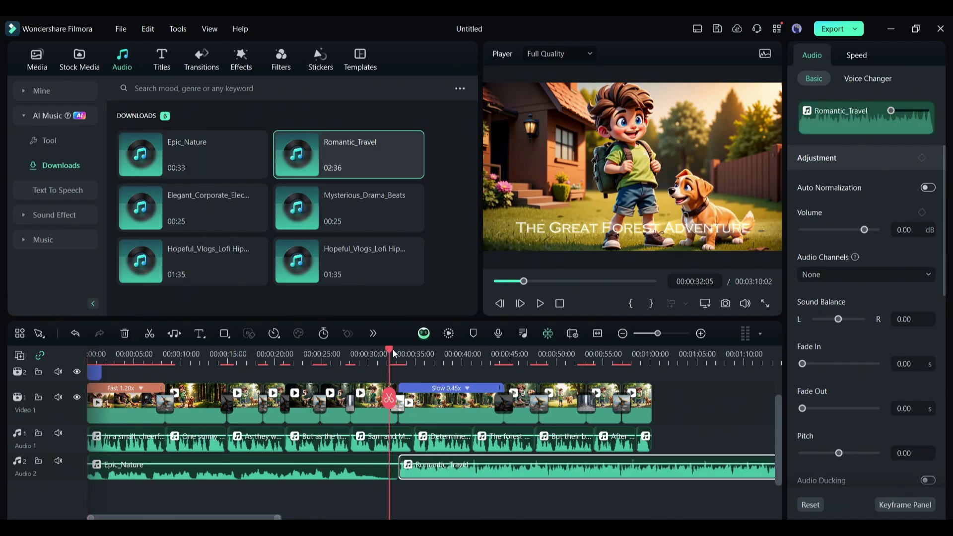
pyautogui.click(540, 303)
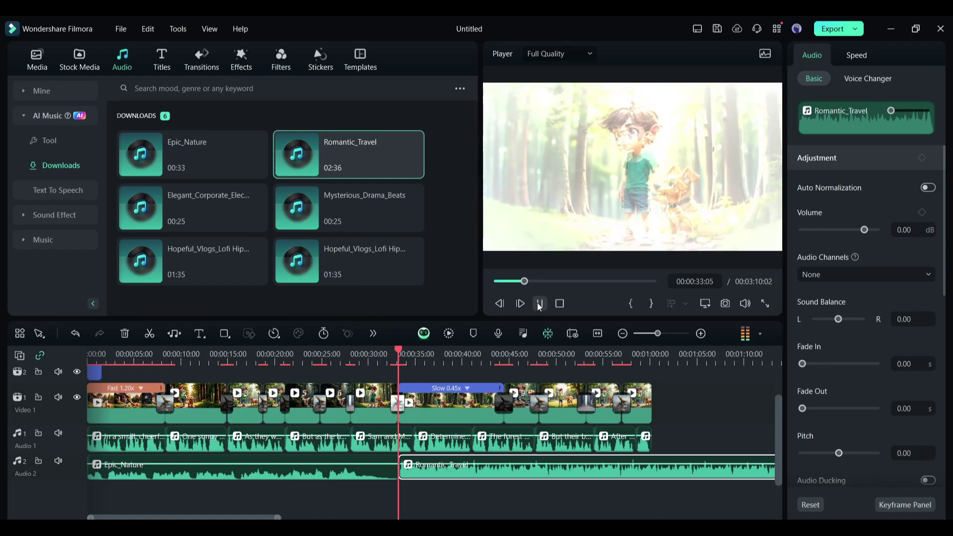
pyautogui.click(124, 334)
pyautogui.click(395, 476)
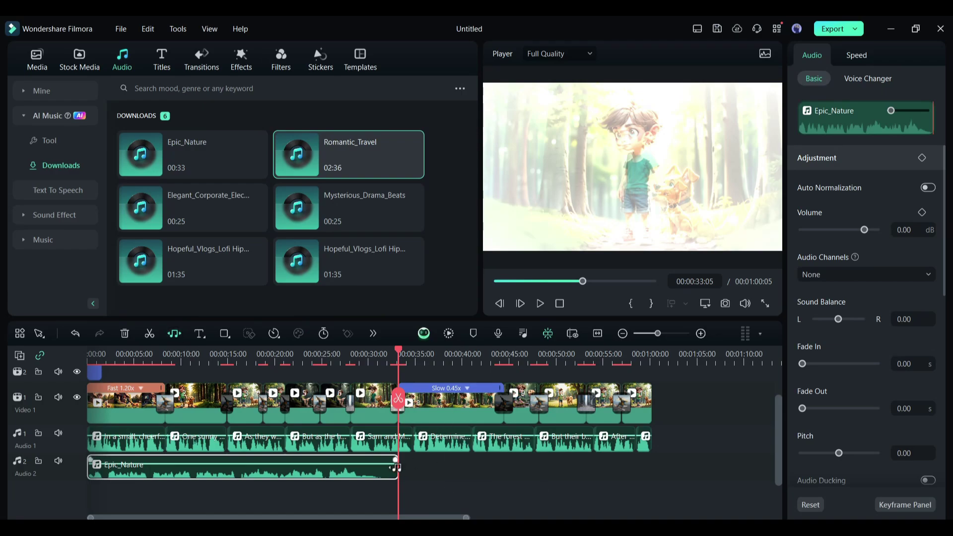
pyautogui.moveTo(395, 467); pyautogui.dragTo(698, 460)
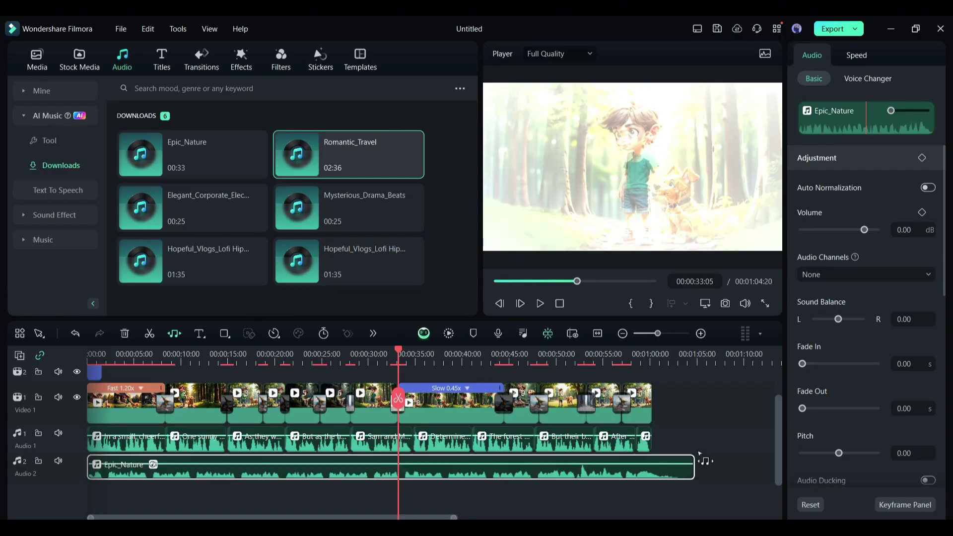
# Step: Split the music at the video's end and delete the tail
pyautogui.click(651, 355)
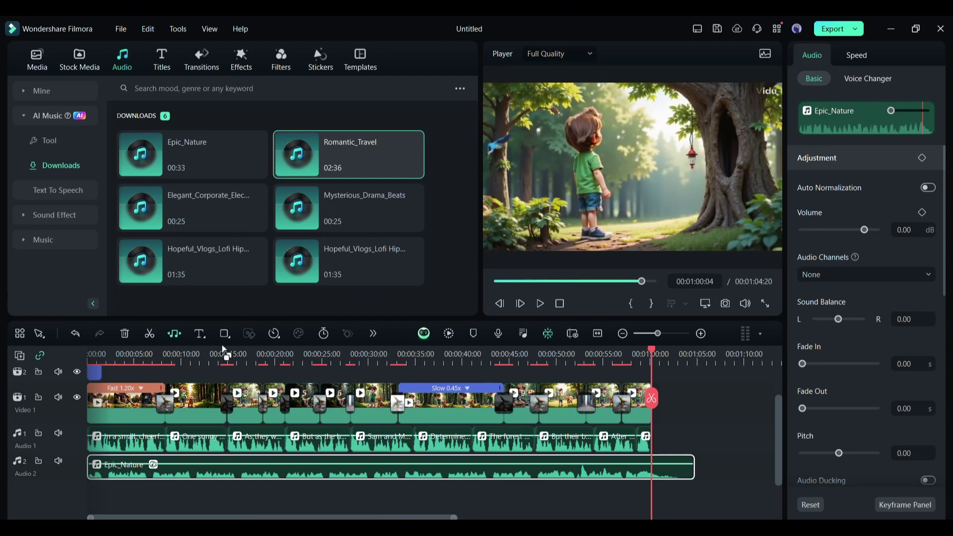
pyautogui.click(651, 398)
pyautogui.press('Delete')
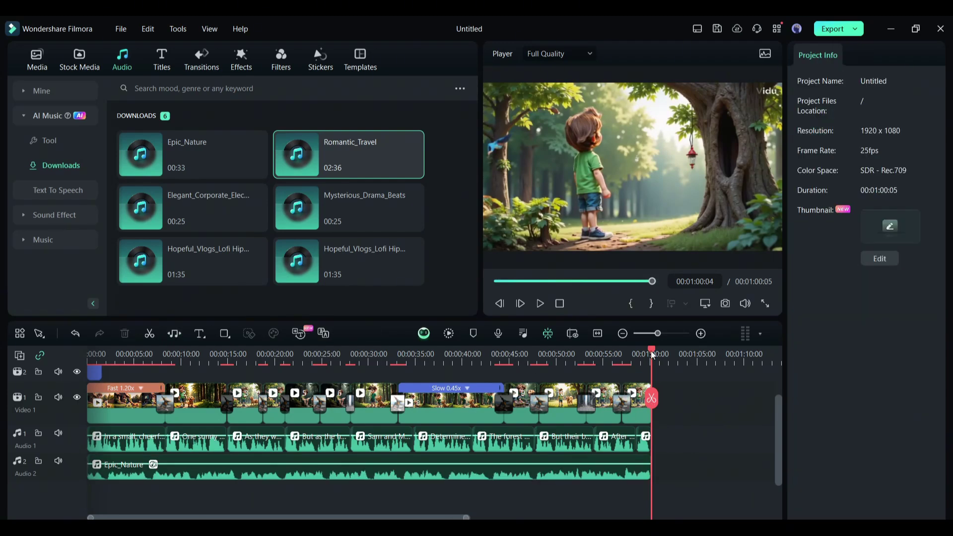
# Step: Give the Epic_Nature music a 1.52-second fade-out
pyautogui.moveTo(650, 351); pyautogui.dragTo(637, 350)
pyautogui.click(613, 472)
pyautogui.scroll(-1, 887, 267)
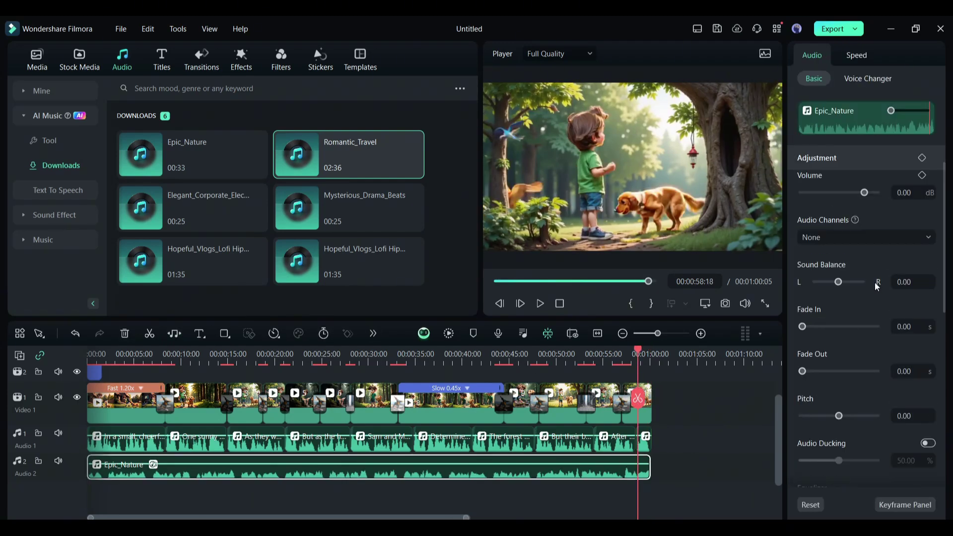
pyautogui.moveTo(803, 372); pyautogui.dragTo(805, 371)
# Step: Export the finished video as Clone-3.mp4
pyautogui.press('Home')
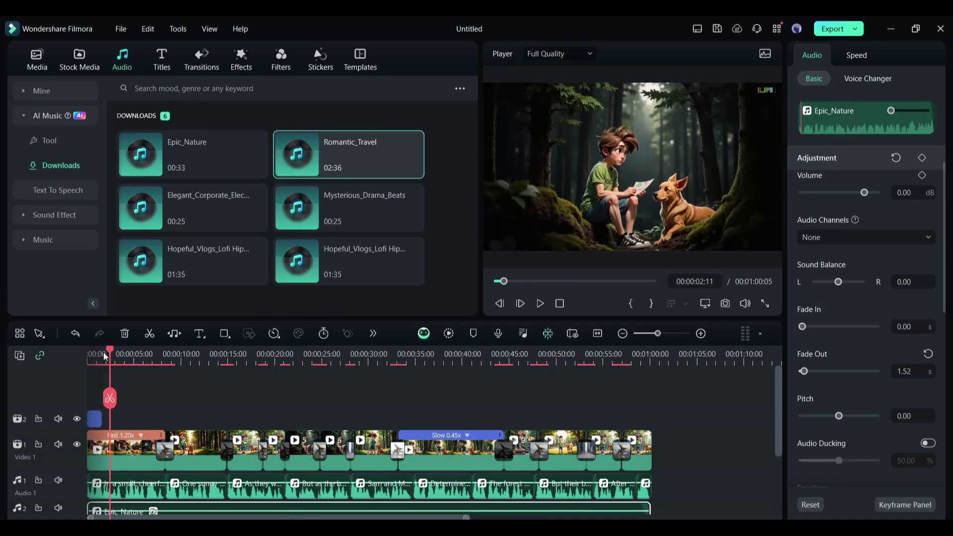
pyautogui.click(840, 34)
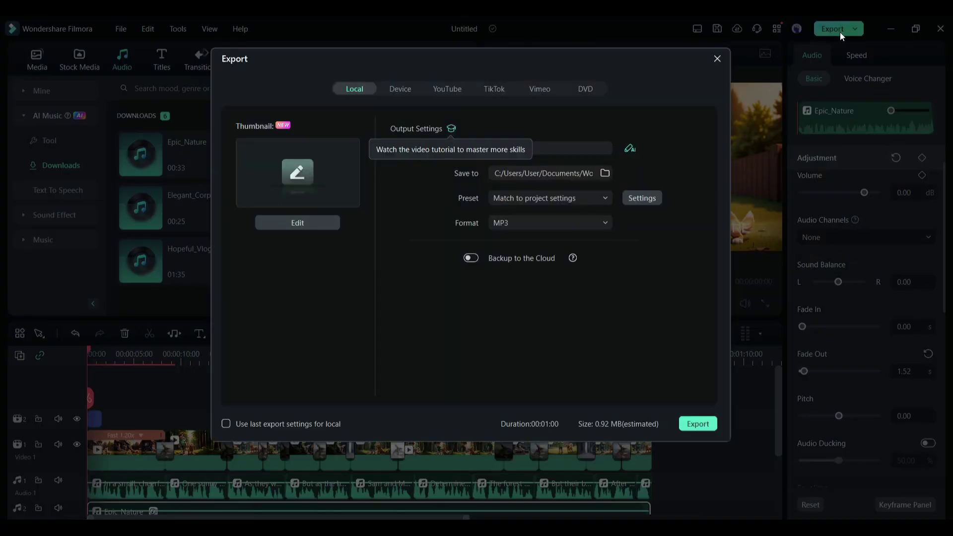
pyautogui.click(698, 423)
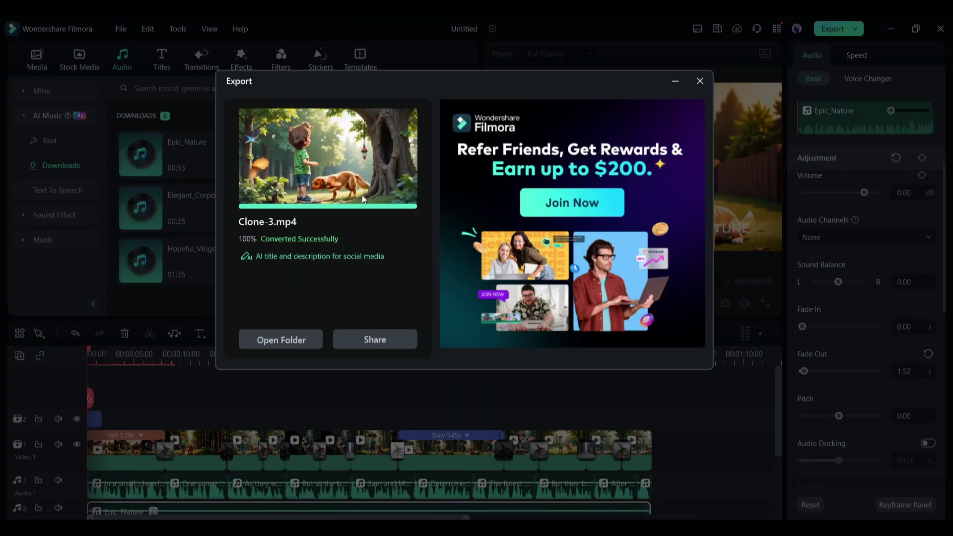